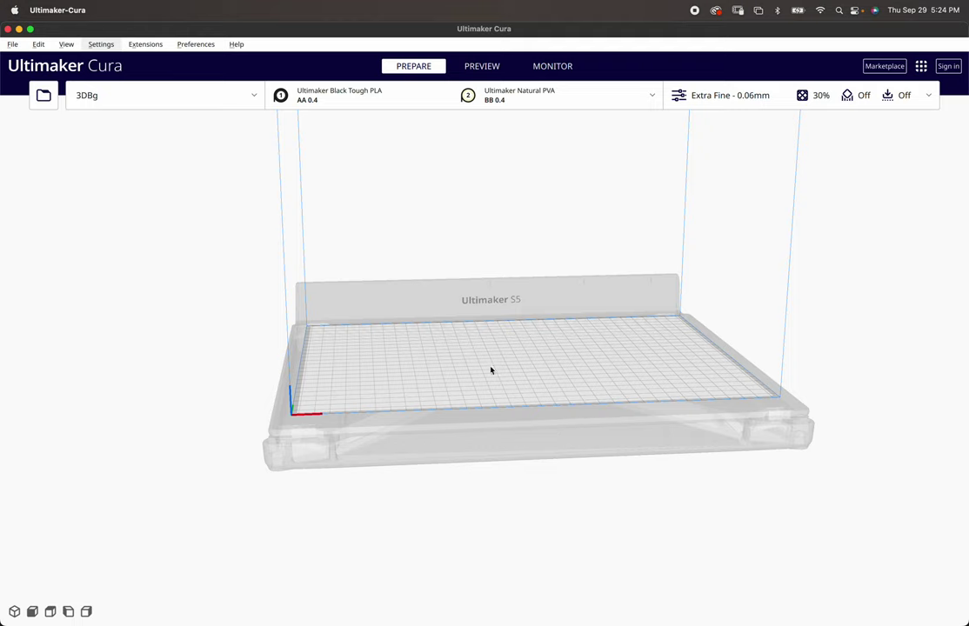
# Bring up the build plate's context menu and dismiss it without choosing an action
pyautogui.scroll(2, 491, 371)
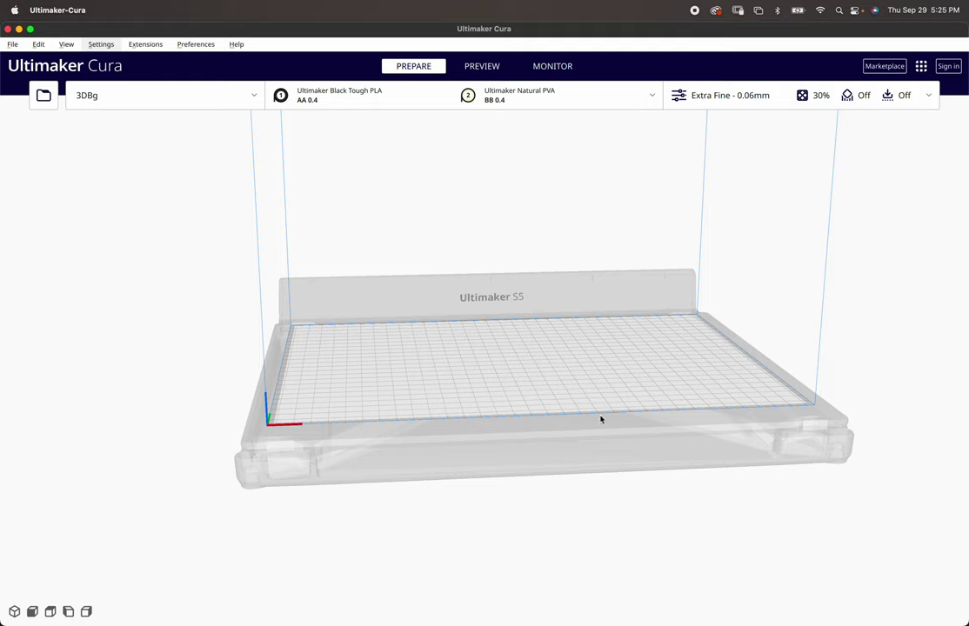
pyautogui.rightClick(589, 441)
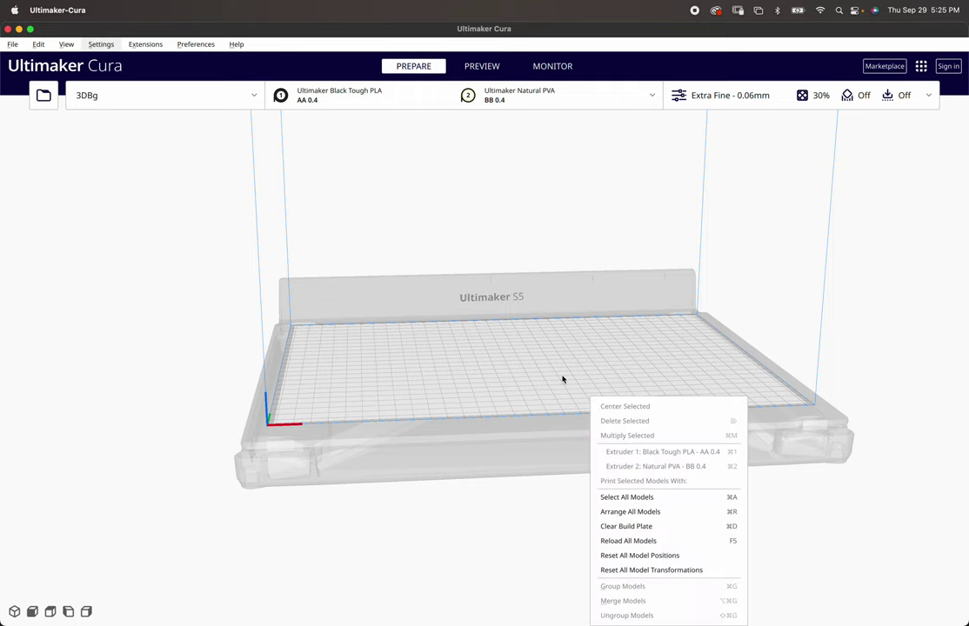
pyautogui.scroll(3, 563, 380)
pyautogui.scroll(-5, 563, 380)
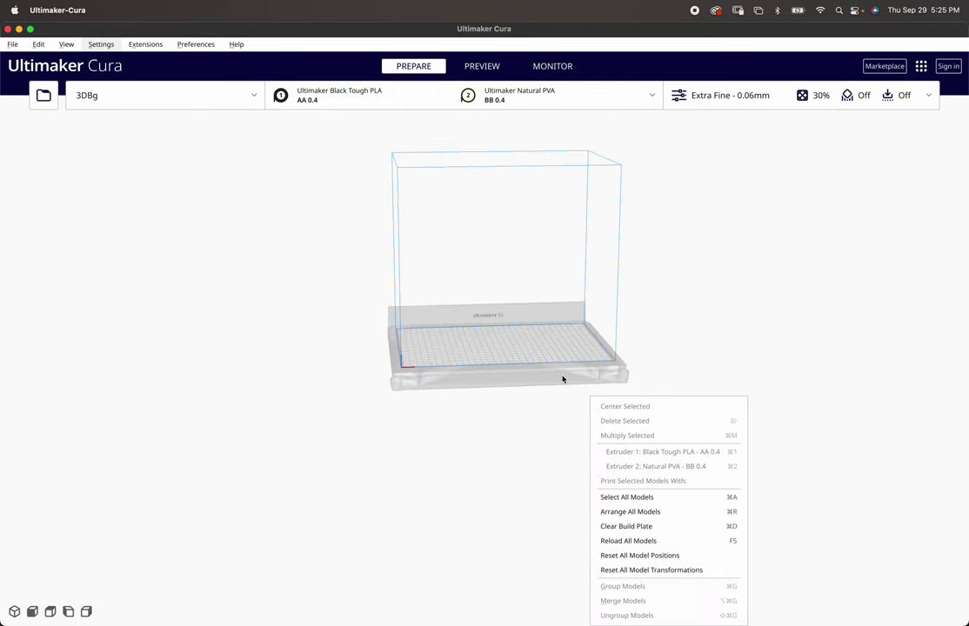
pyautogui.click(689, 258)
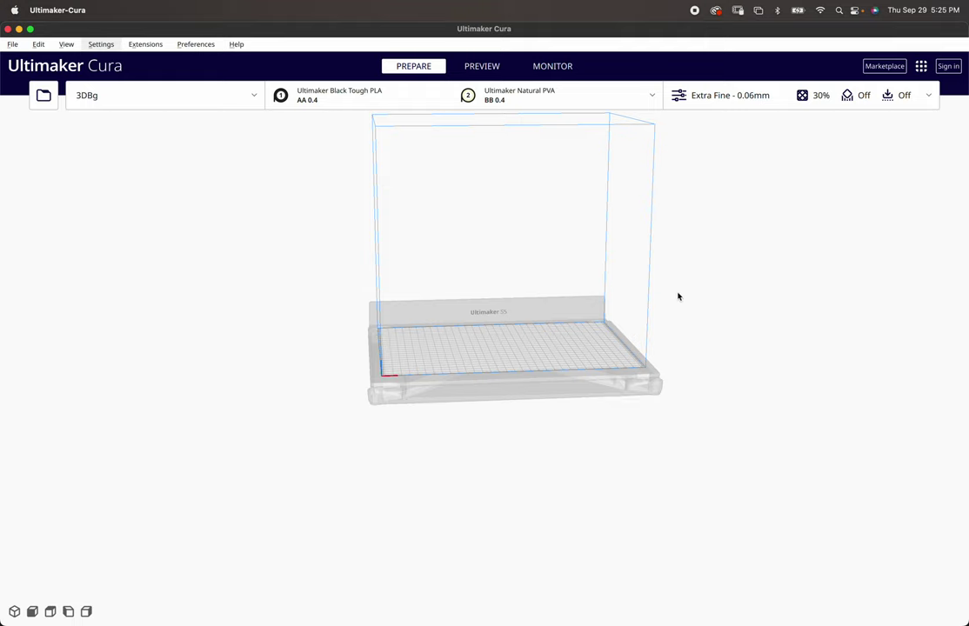
# Open lower shark.3mf and upper shark.3mf together from the Desktop folder
pyautogui.click(39, 44)
pyautogui.moveTo(12, 44)
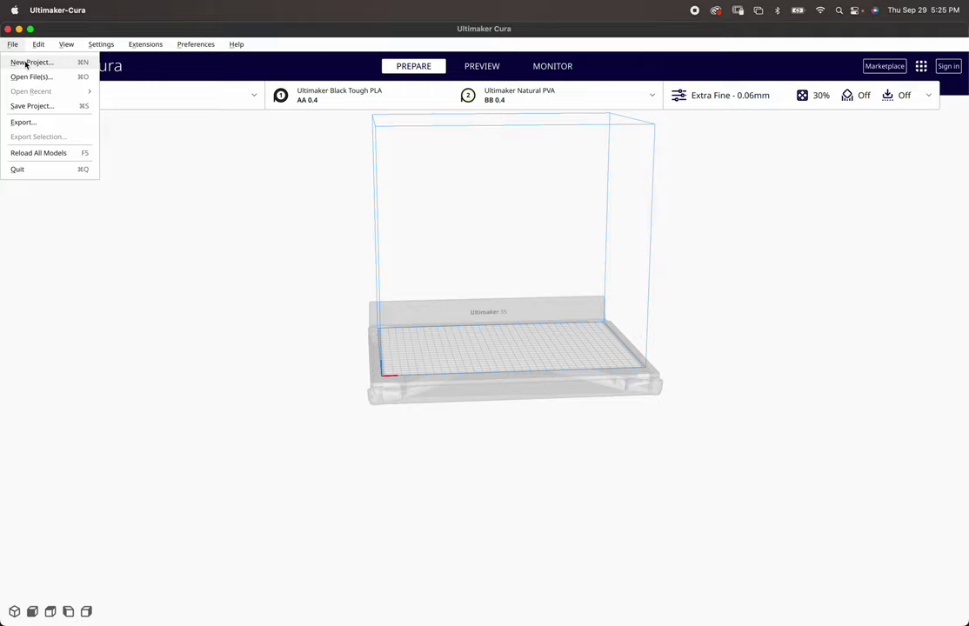
pyautogui.click(24, 77)
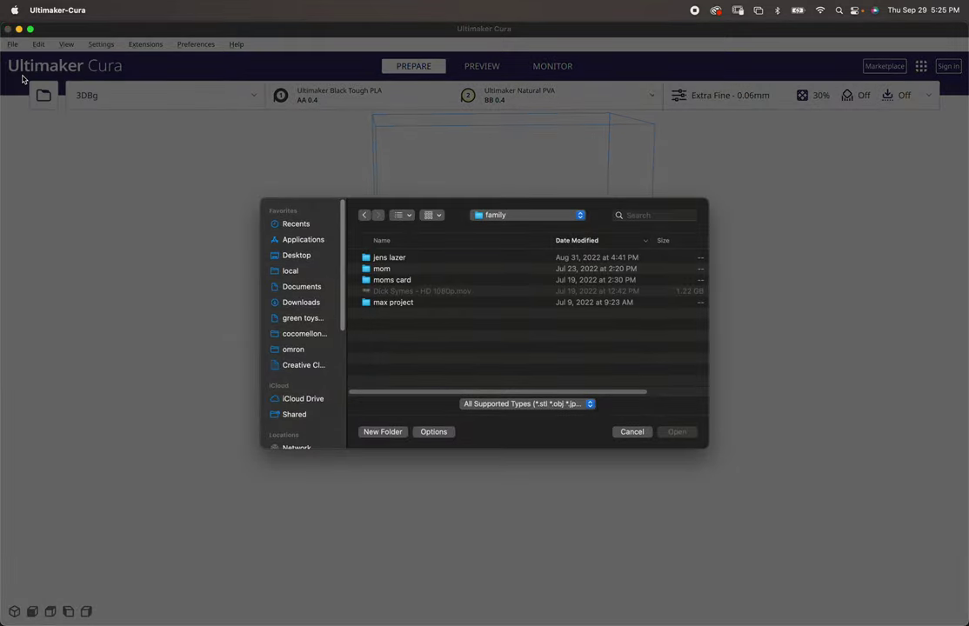
pyautogui.click(504, 217)
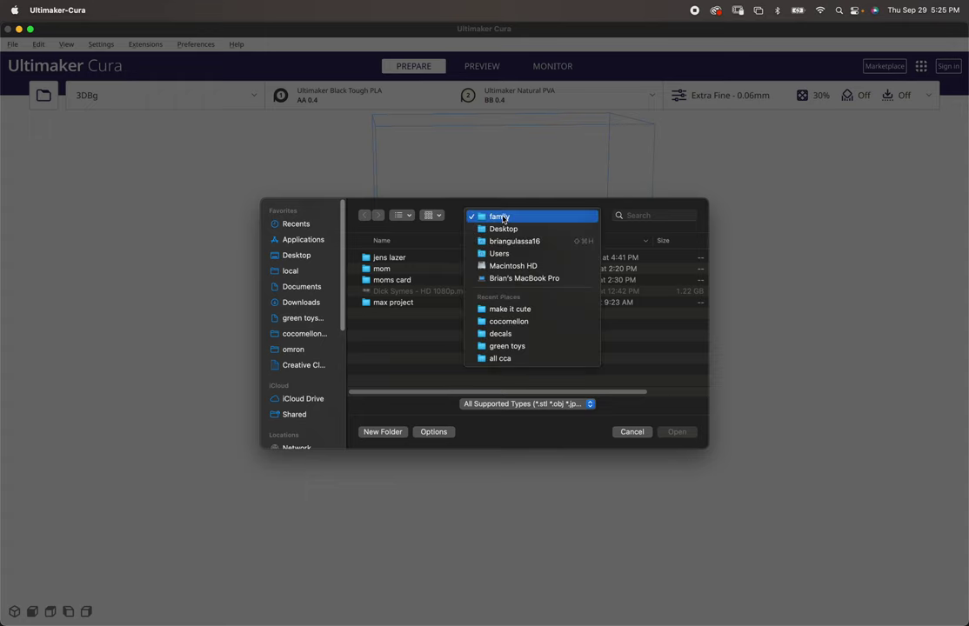
pyautogui.click(503, 230)
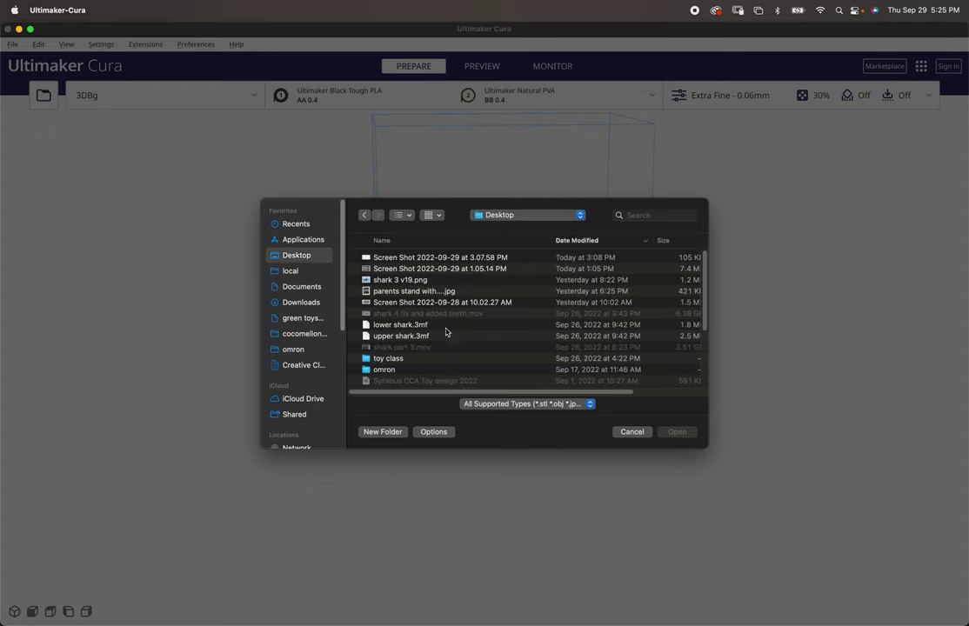
pyautogui.scroll(-5, 446, 331)
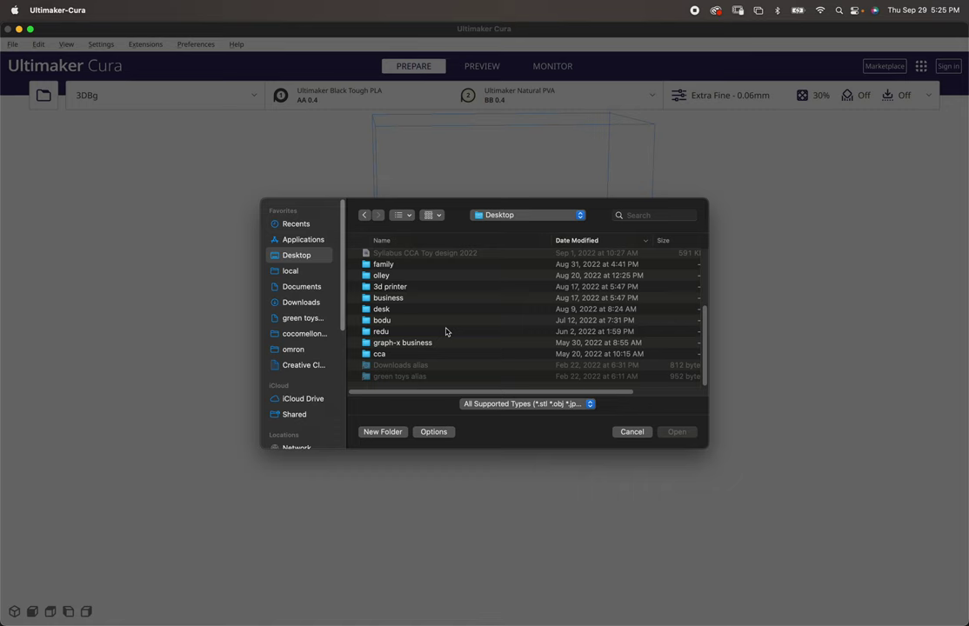
pyautogui.scroll(5, 446, 331)
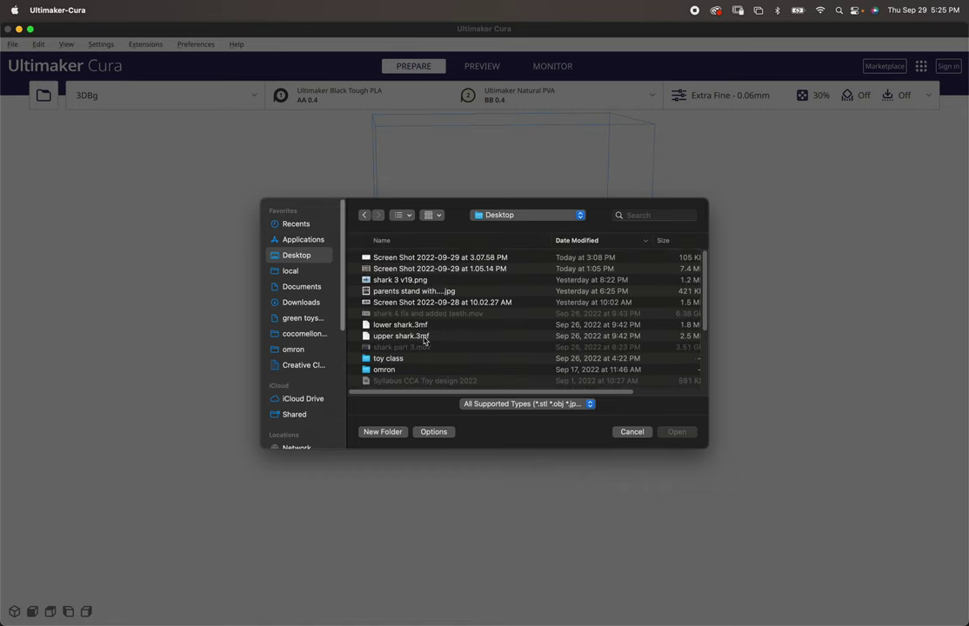
pyautogui.click(398, 326)
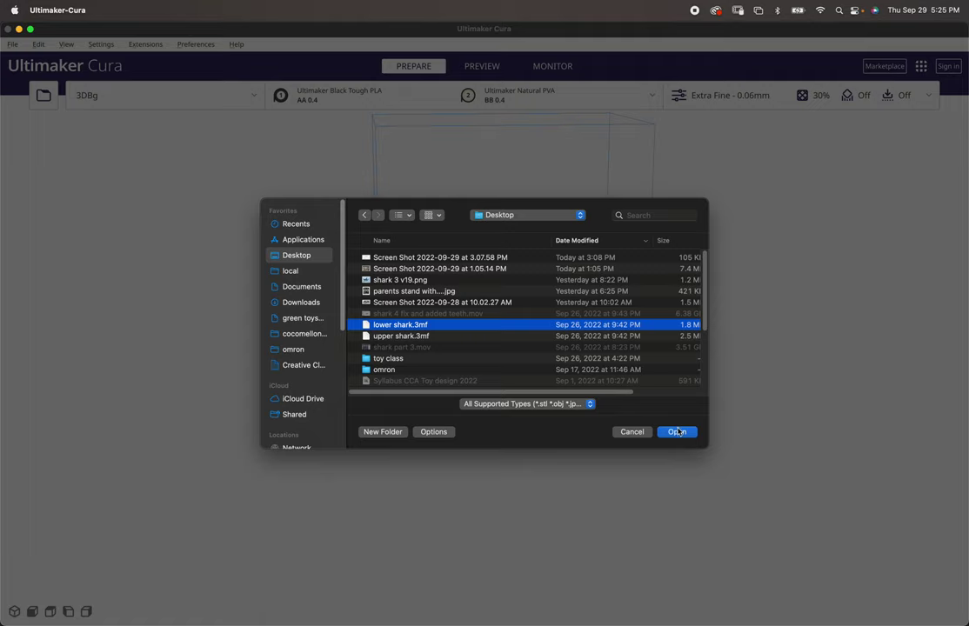
pyautogui.keyDown('shift'); pyautogui.click(425, 336); pyautogui.keyUp('shift')
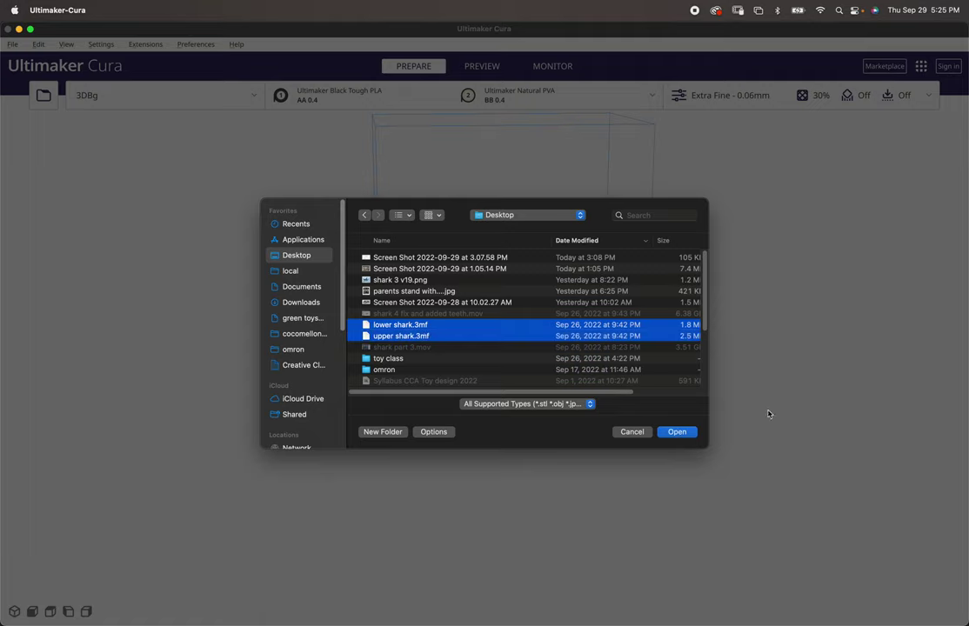
pyautogui.click(677, 432)
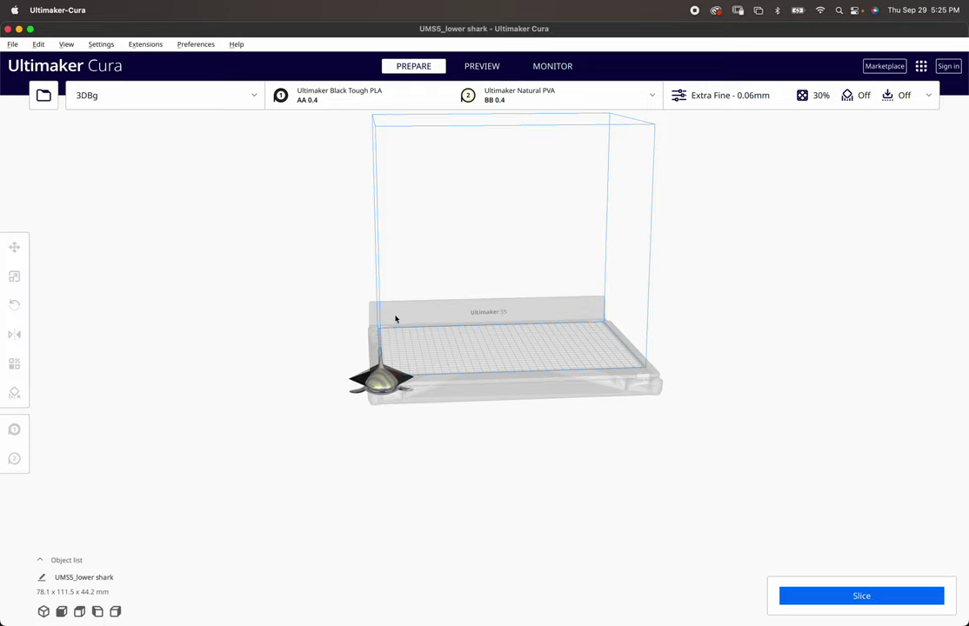
# Drag one shark half to mid-plate at X -21.5734, Y -41.8004, Z 0
pyautogui.scroll(8, 396, 320)
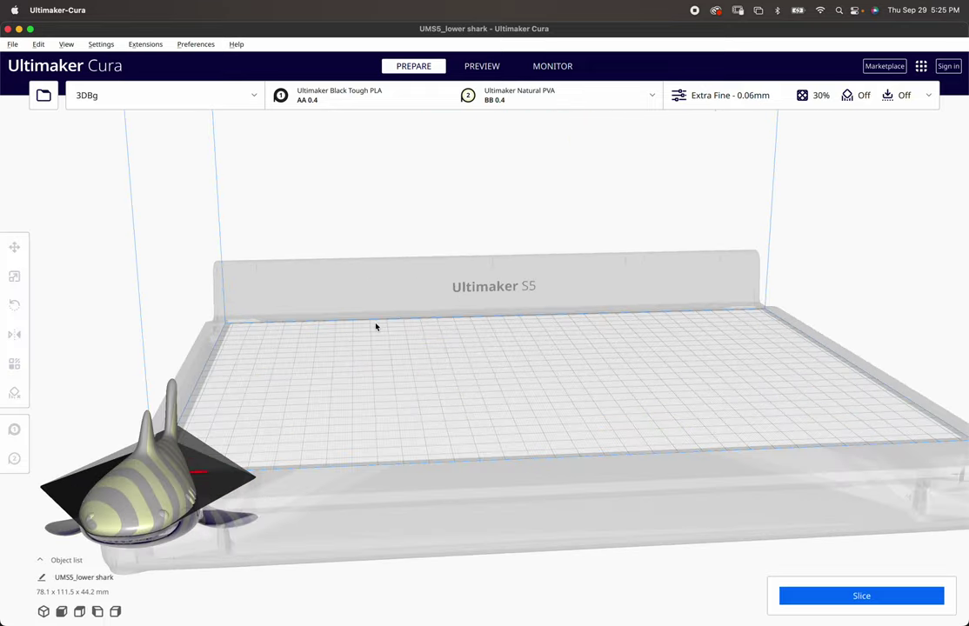
pyautogui.scroll(-5, 376, 327)
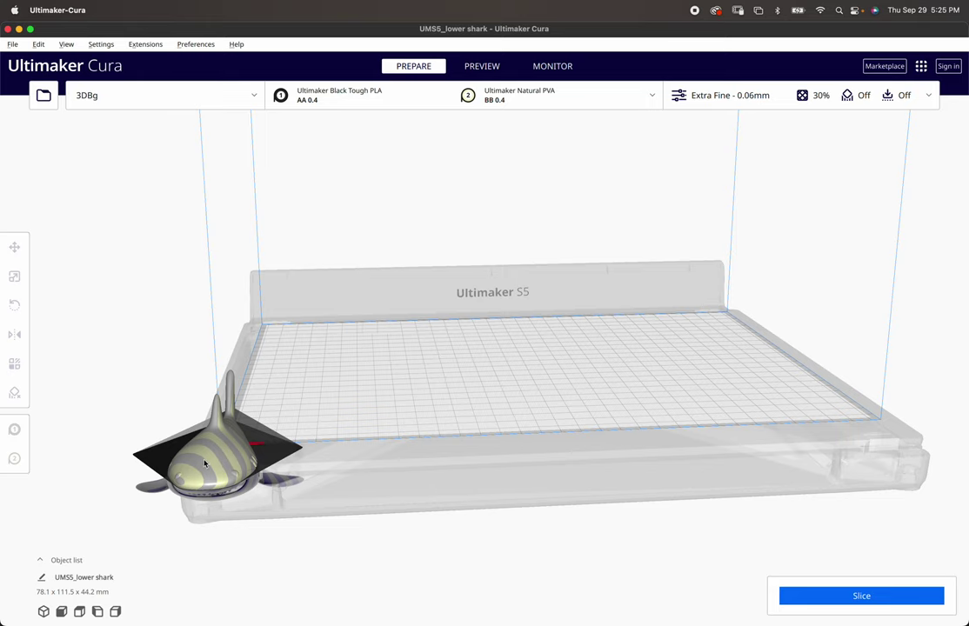
pyautogui.click(205, 464)
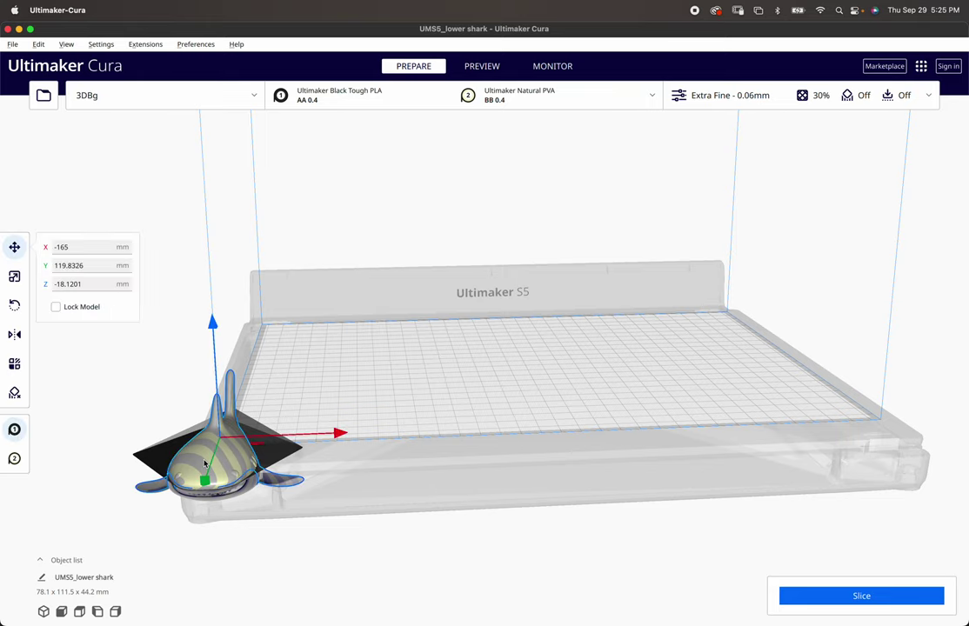
pyautogui.click(263, 448)
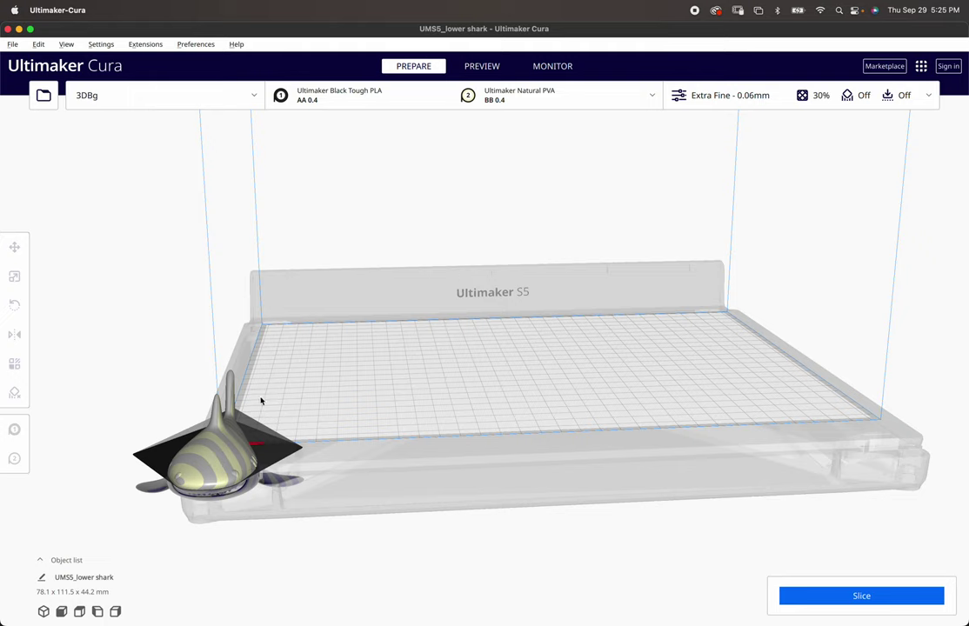
pyautogui.click(215, 463)
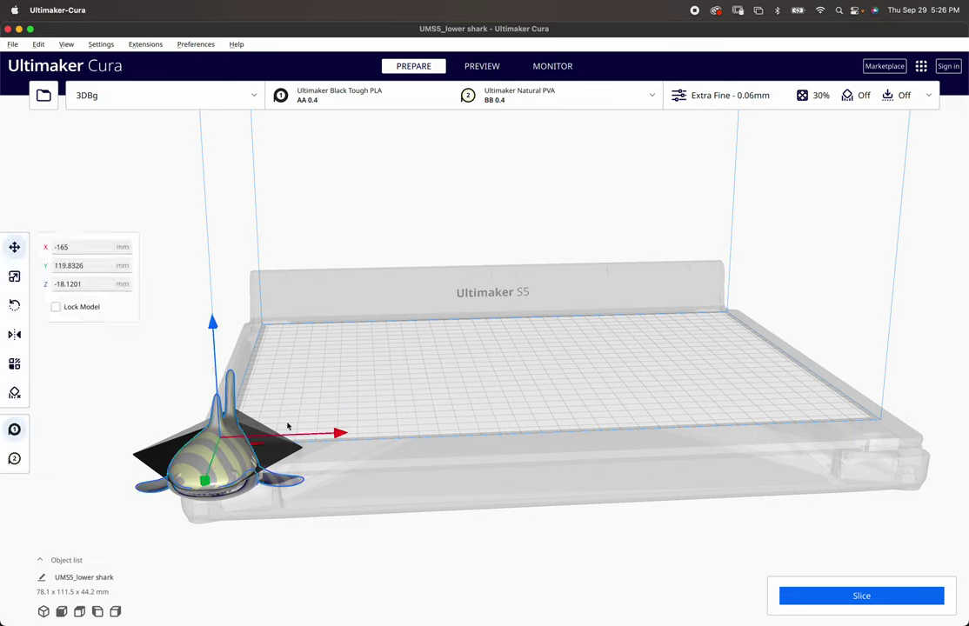
pyautogui.moveTo(341, 435); pyautogui.dragTo(569, 428)
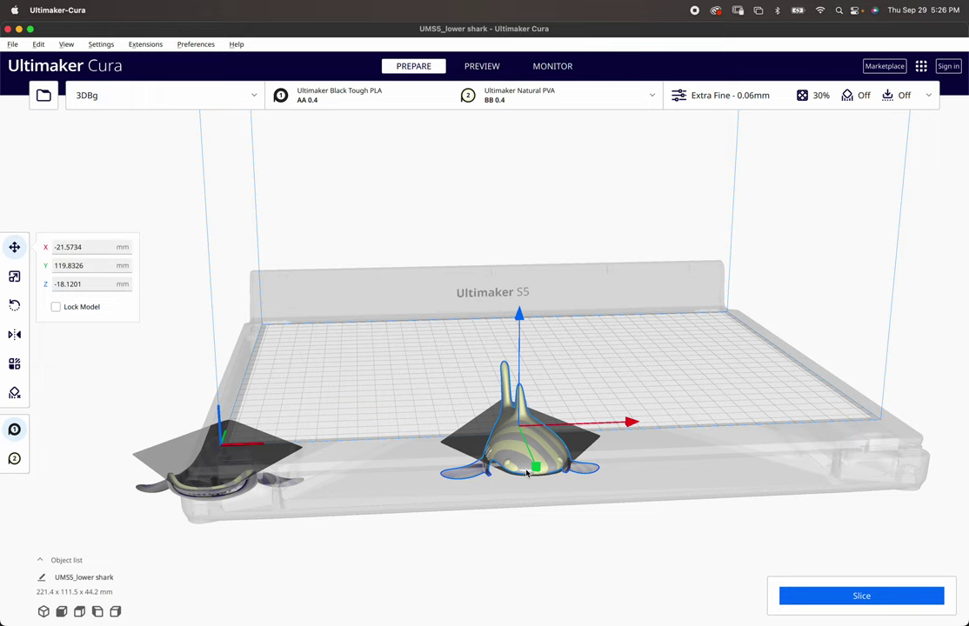
pyautogui.moveTo(533, 465); pyautogui.dragTo(484, 379)
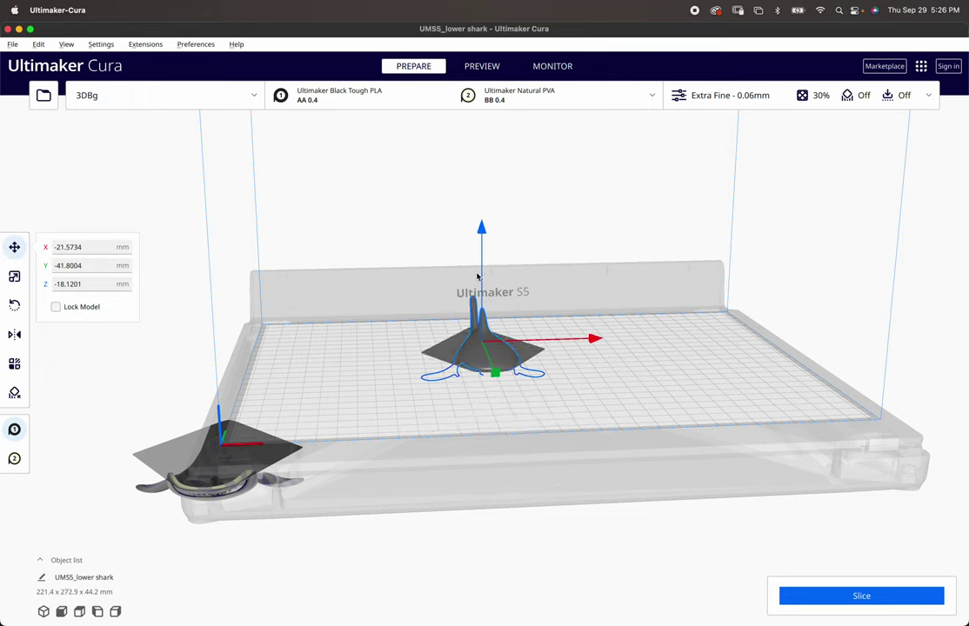
pyautogui.moveTo(480, 233); pyautogui.dragTo(472, 158)
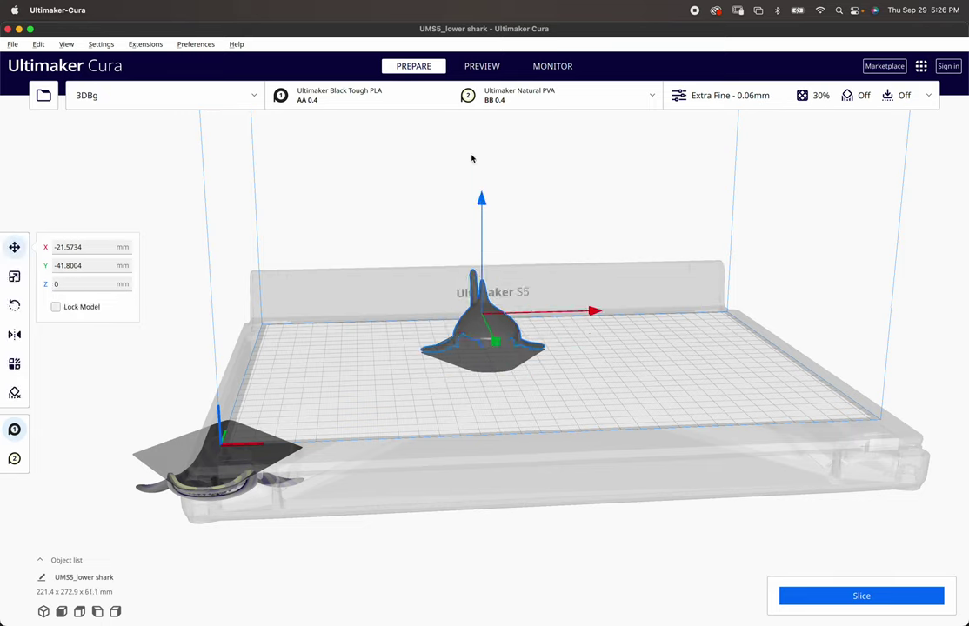
# Move the second shark half onto the plate beside the first, at X -102.8538, Y 30.2591, Z 0
pyautogui.click(574, 259)
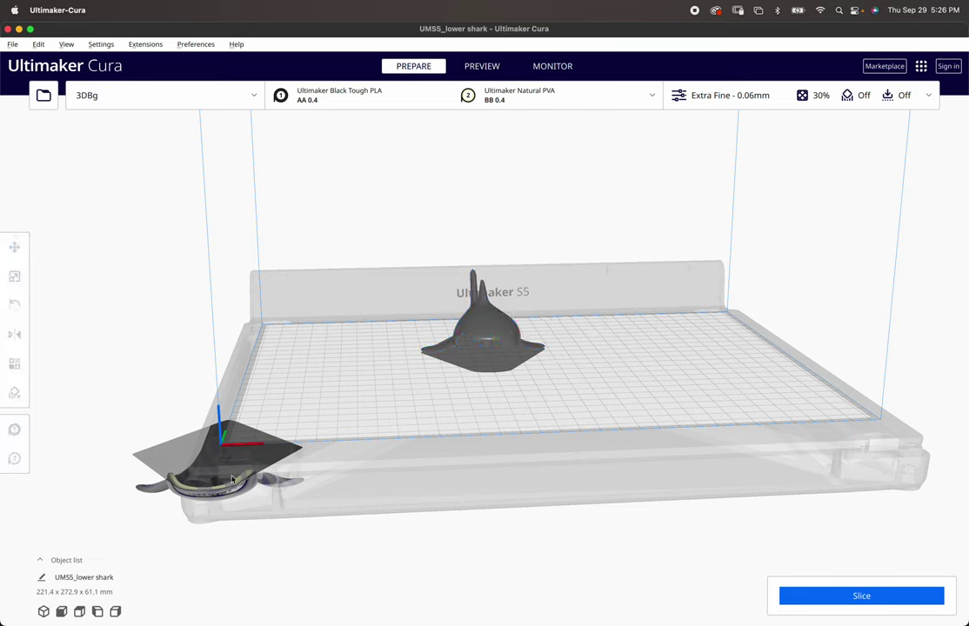
pyautogui.click(178, 435)
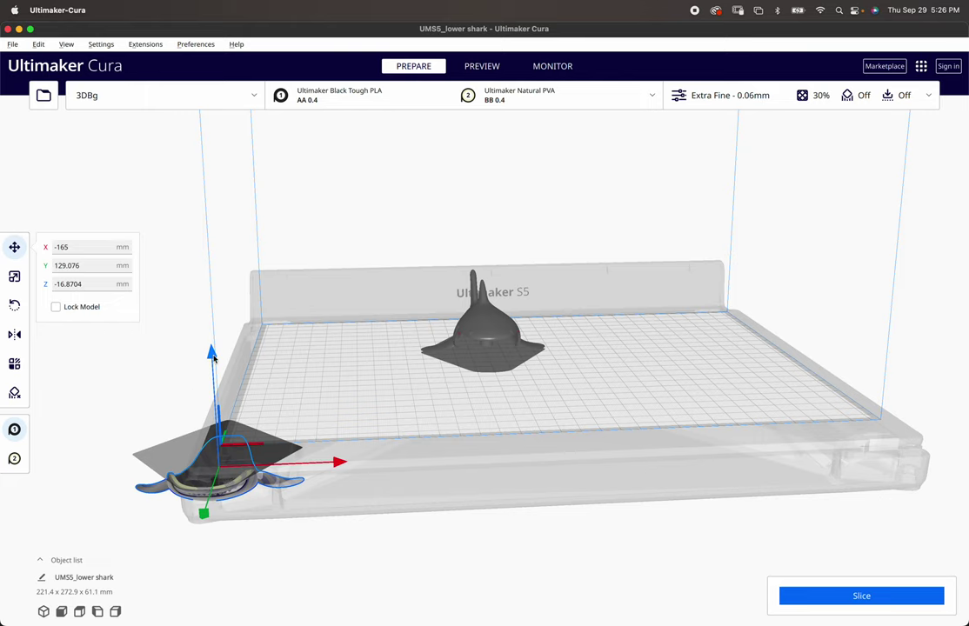
pyautogui.moveTo(211, 350); pyautogui.dragTo(206, 257)
pyautogui.moveTo(334, 376); pyautogui.dragTo(460, 370)
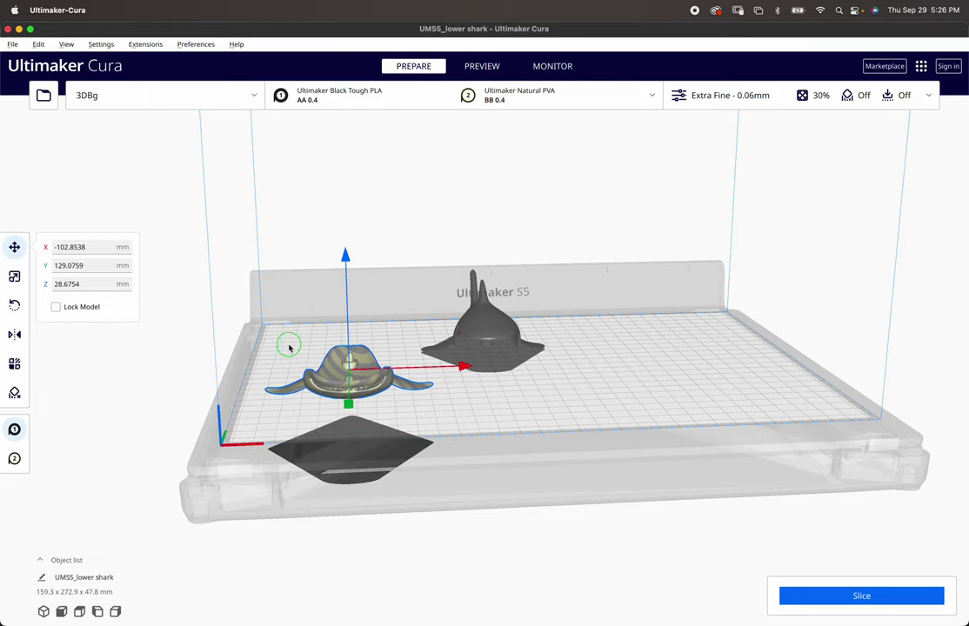
pyautogui.moveTo(288, 342); pyautogui.dragTo(439, 357, button='right')
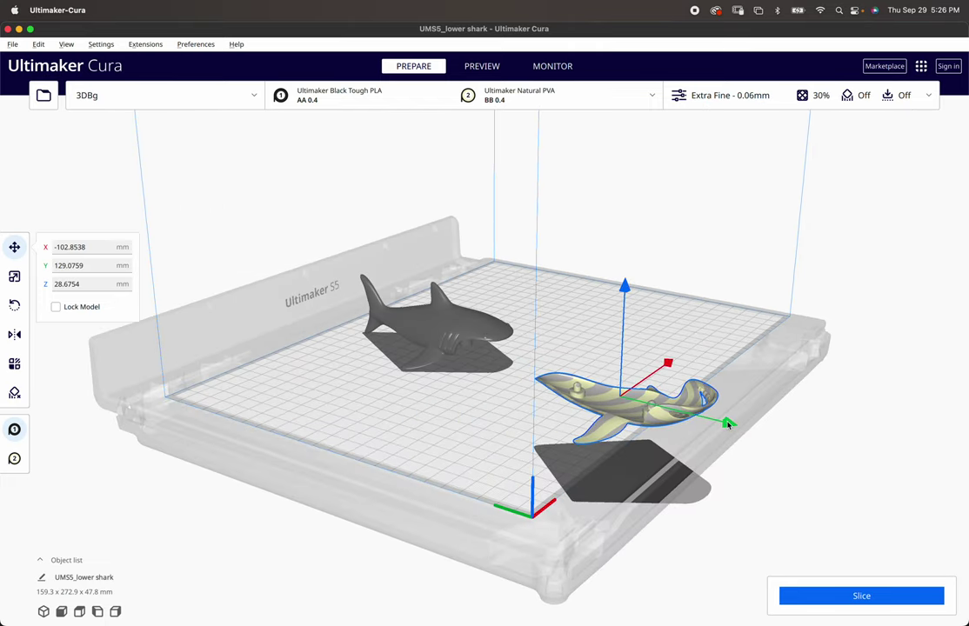
pyautogui.moveTo(707, 419); pyautogui.dragTo(548, 419)
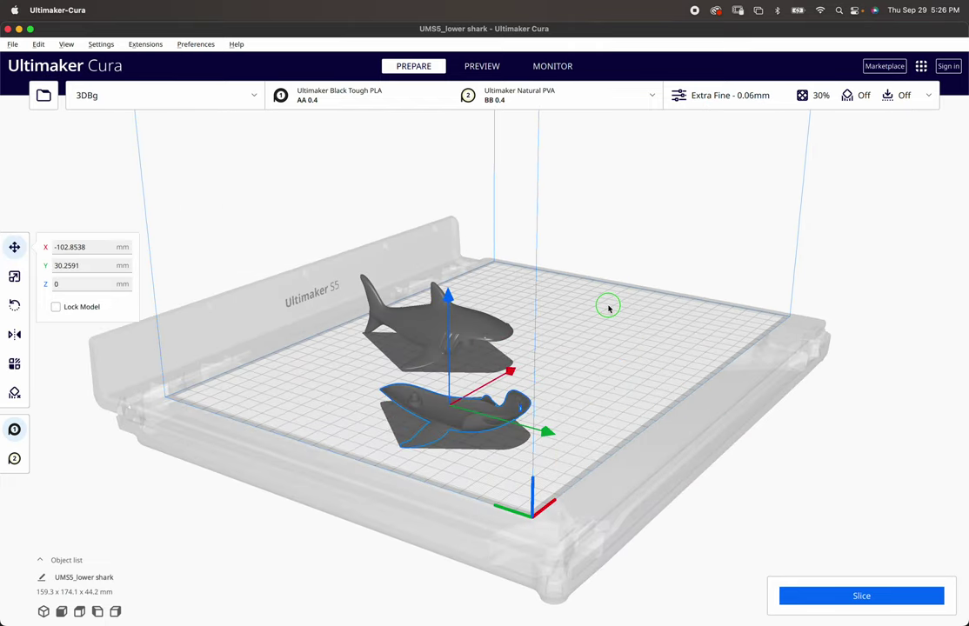
pyautogui.moveTo(609, 308); pyautogui.dragTo(493, 296, button='right')
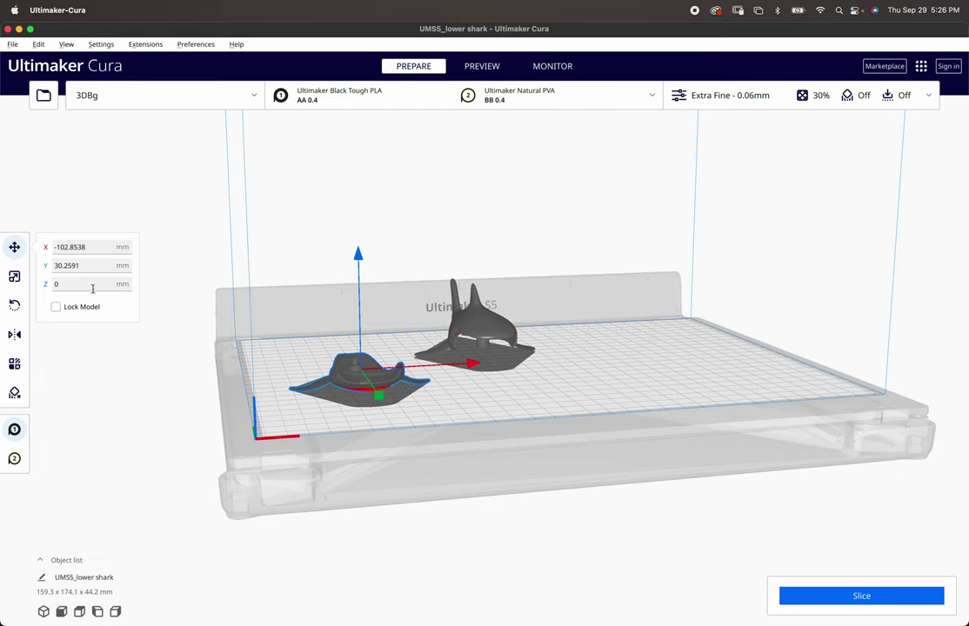
pyautogui.click(493, 337)
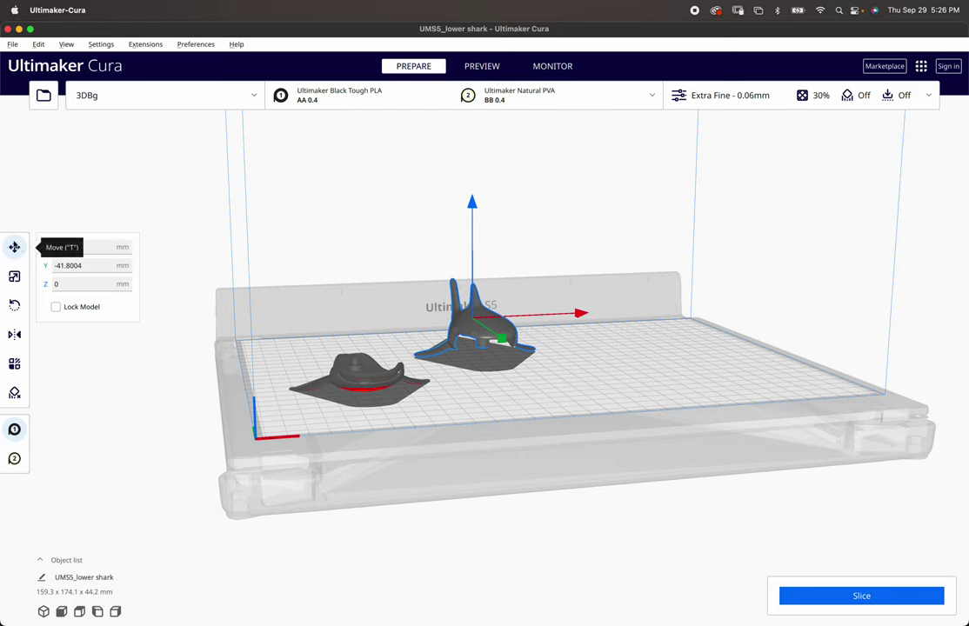
pyautogui.click(367, 379)
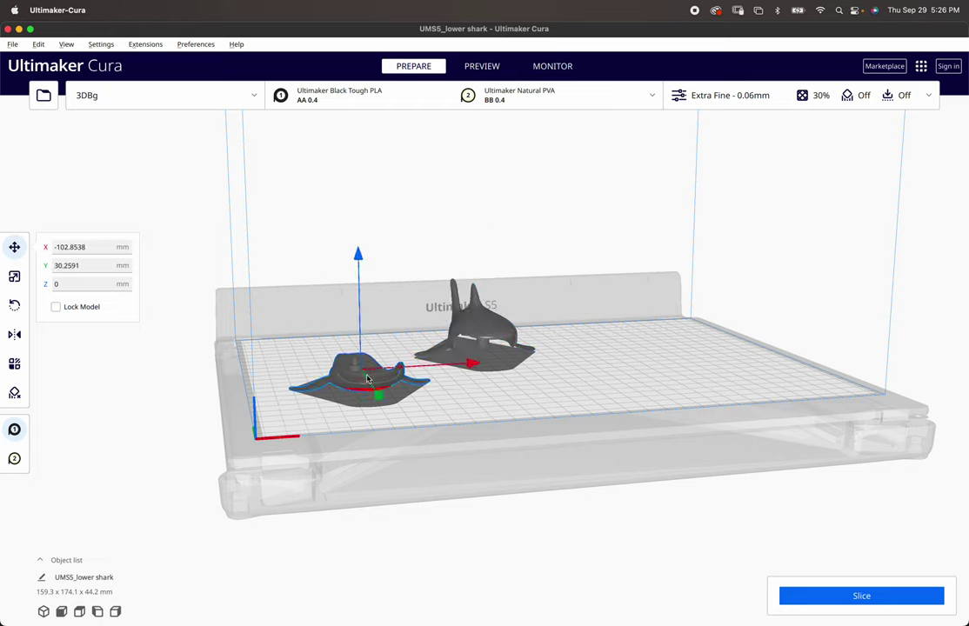
pyautogui.click(14, 305)
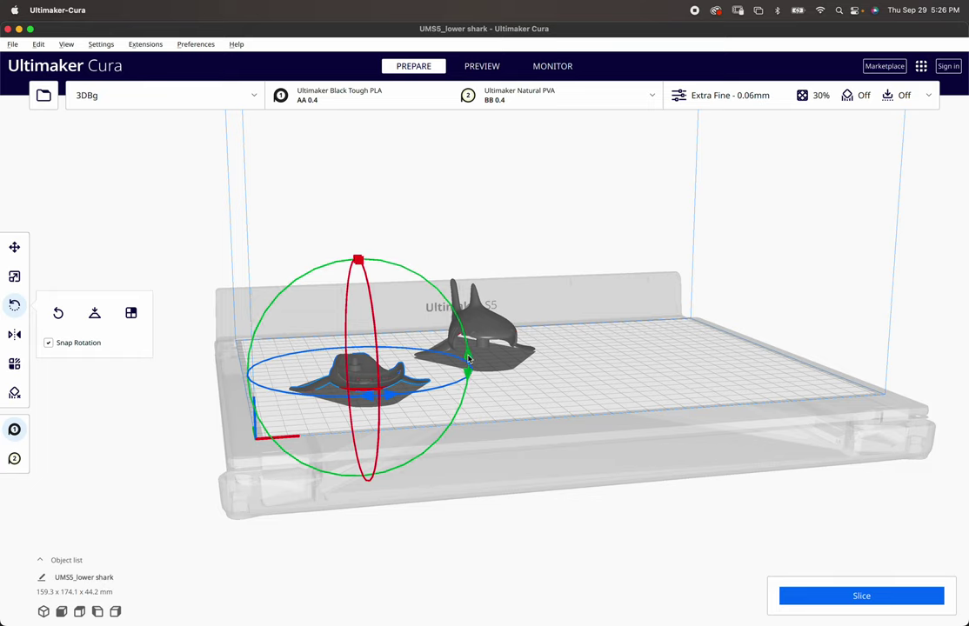
pyautogui.moveTo(467, 358); pyautogui.dragTo(468, 359)
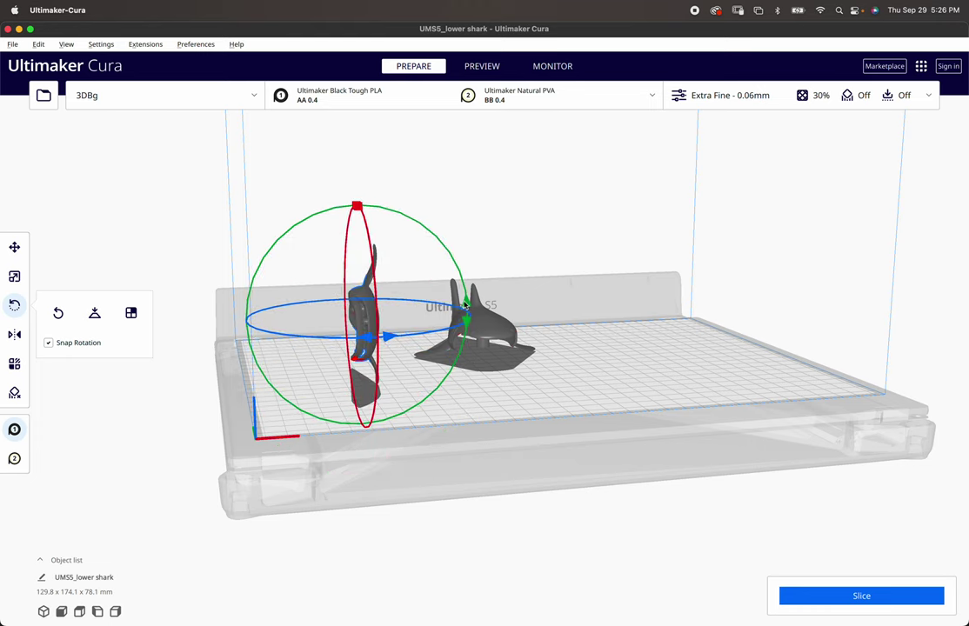
pyautogui.moveTo(466, 307); pyautogui.dragTo(467, 309)
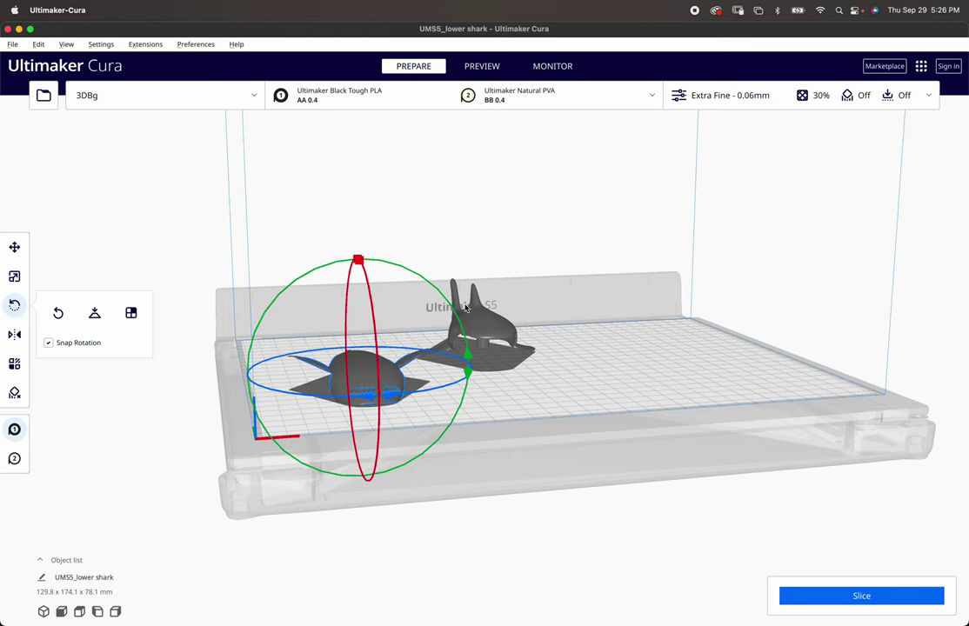
pyautogui.moveTo(511, 297); pyautogui.dragTo(504, 396, button='right')
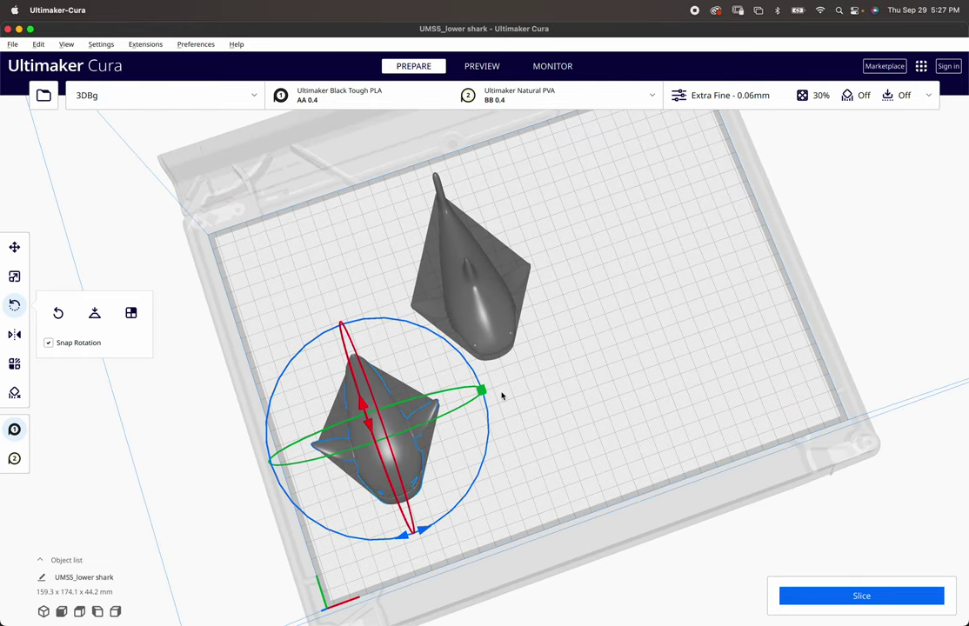
# Slide both shark halves together side by side, the flipped half ending at X -58.81, Y 30.259
pyautogui.click(13, 247)
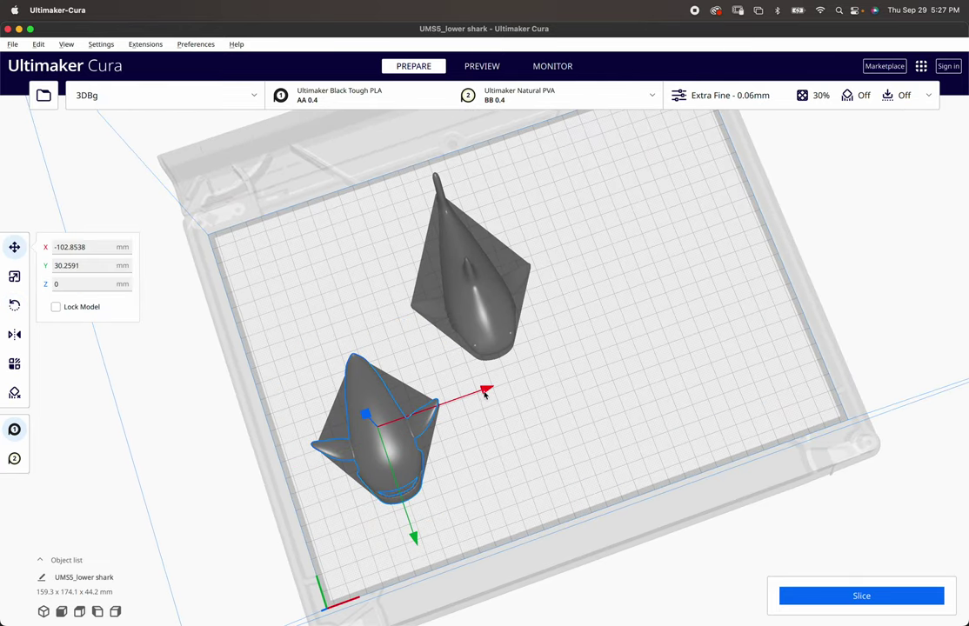
pyautogui.moveTo(487, 392); pyautogui.dragTo(556, 374)
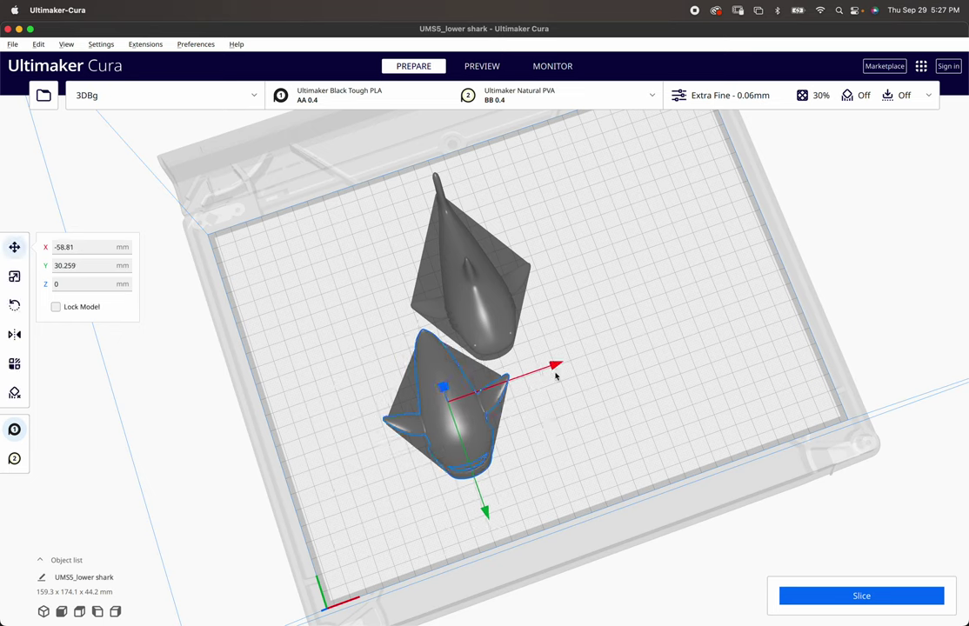
pyautogui.click(488, 317)
pyautogui.moveTo(573, 233); pyautogui.dragTo(635, 210)
pyautogui.moveTo(569, 350); pyautogui.dragTo(536, 418)
pyautogui.click(447, 393)
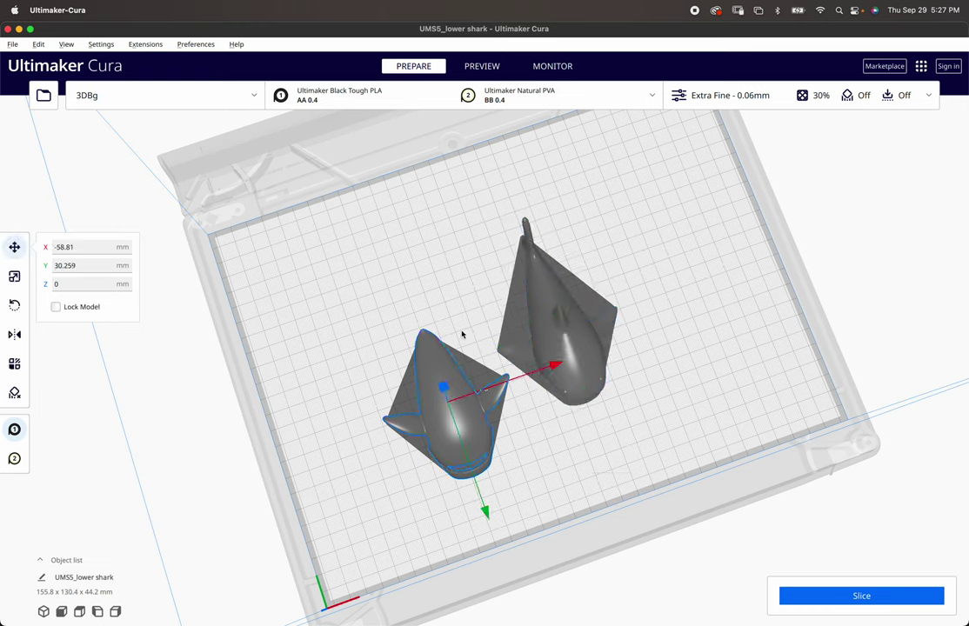
pyautogui.click(402, 272)
pyautogui.moveTo(410, 313); pyautogui.dragTo(470, 221, button='right')
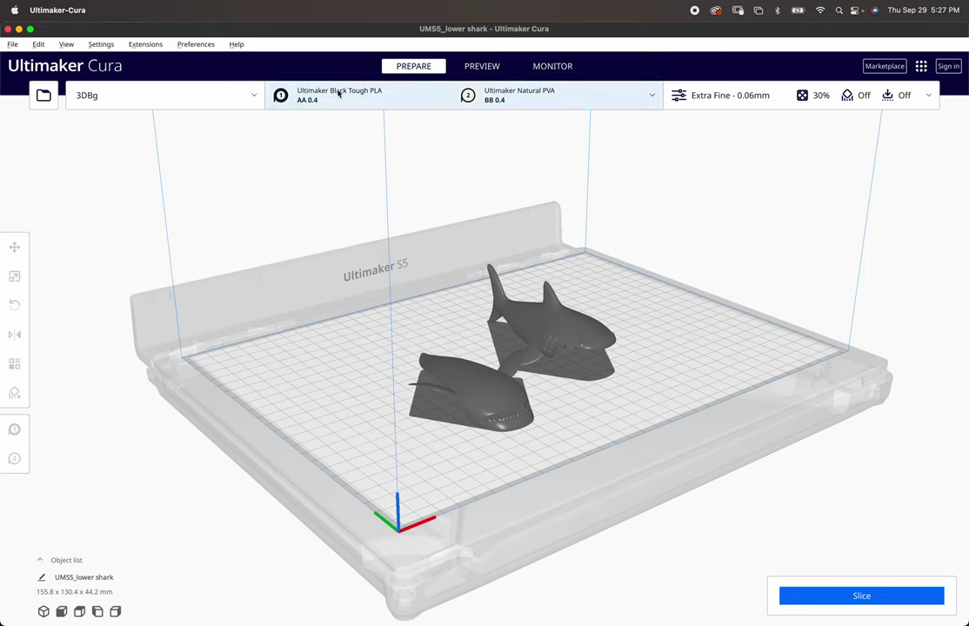
pyautogui.click(296, 81)
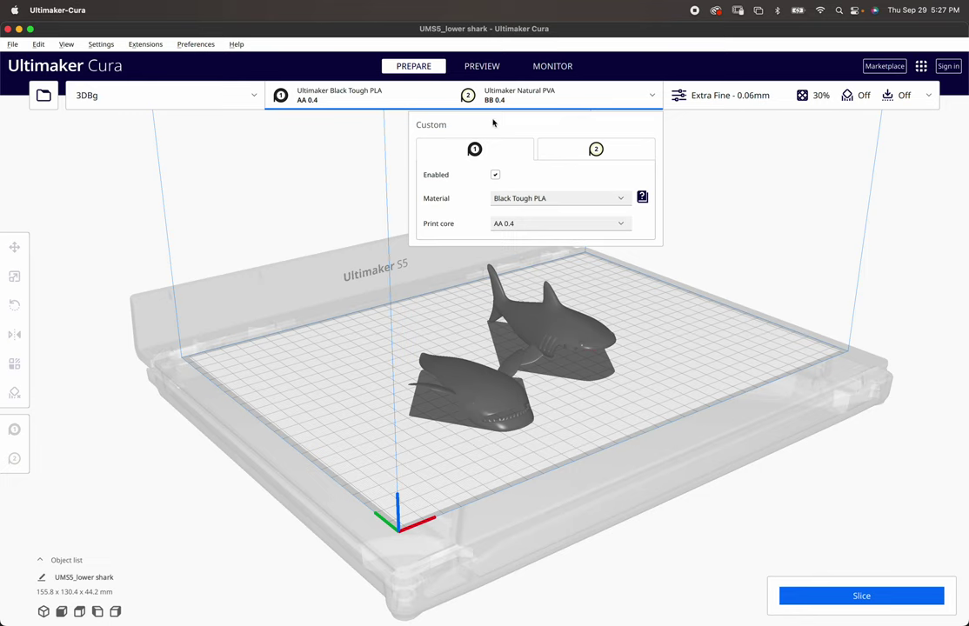
pyautogui.click(372, 145)
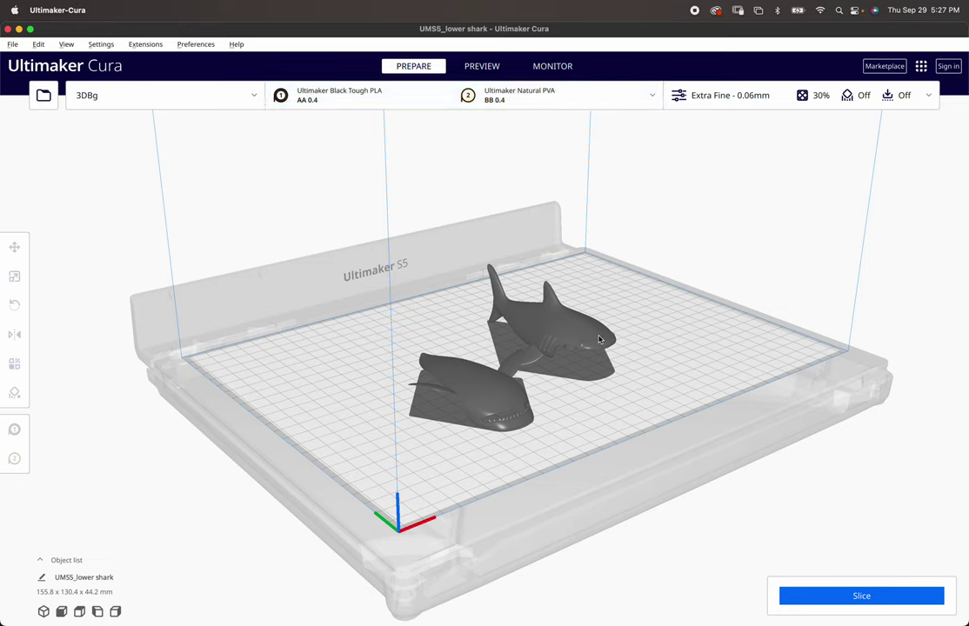
# In Print settings, try Visual 0.1 mm and Draft 0.3, settling on Draft 0.2 mm
pyautogui.click(716, 98)
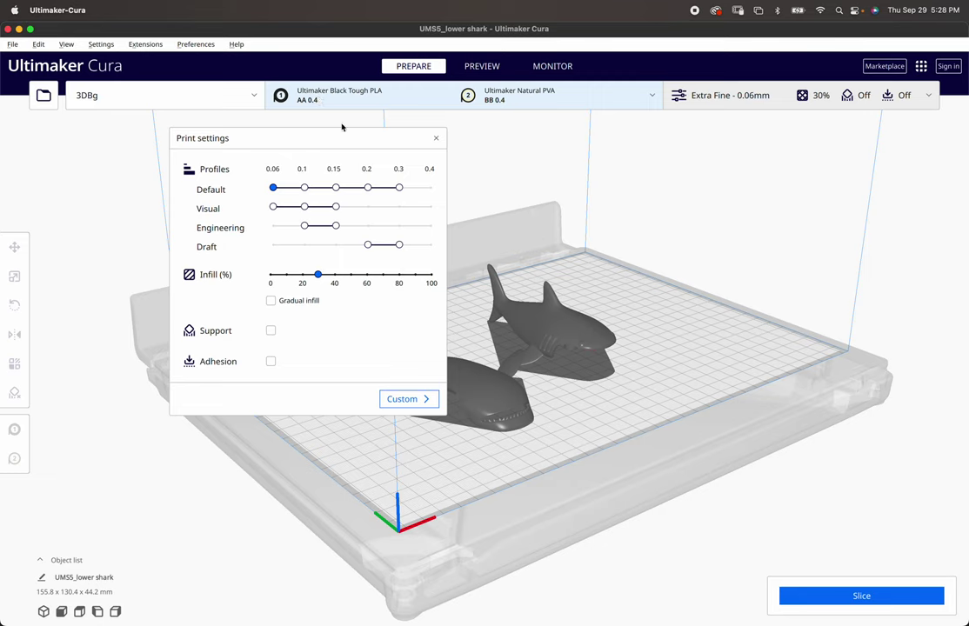
pyautogui.click(729, 97)
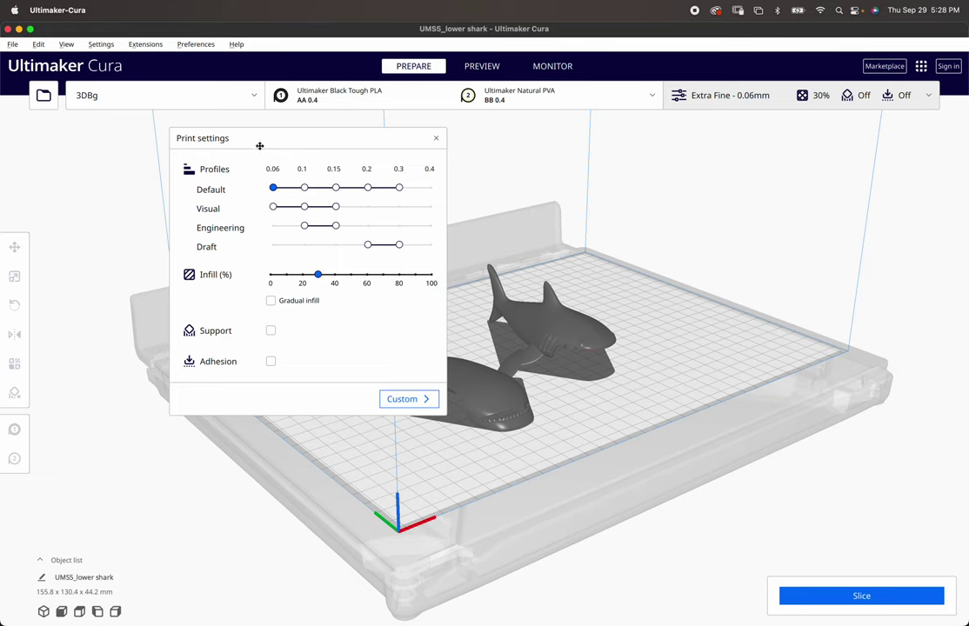
pyautogui.moveTo(260, 145); pyautogui.dragTo(260, 141)
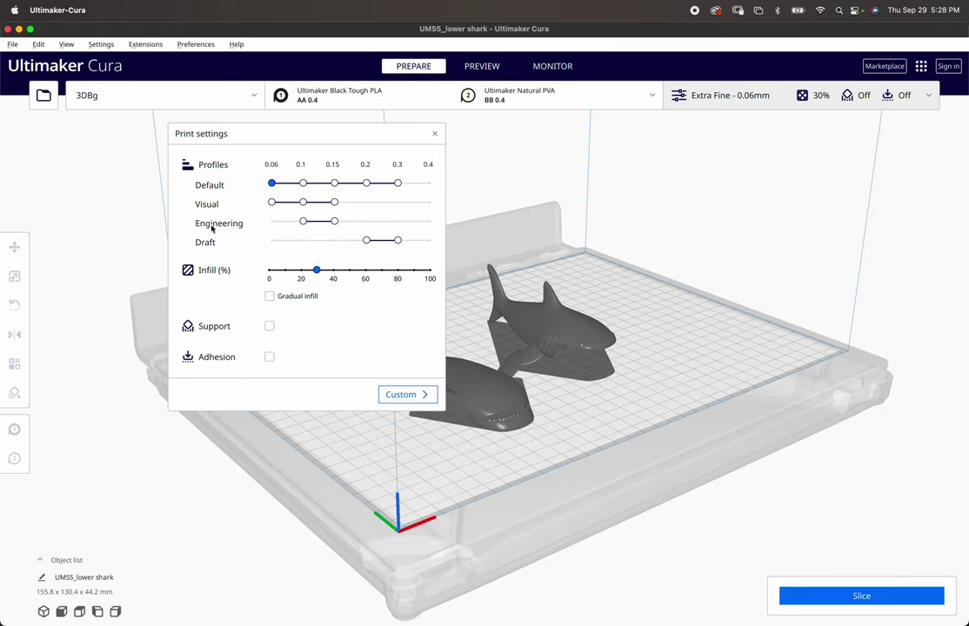
pyautogui.moveTo(302, 204)
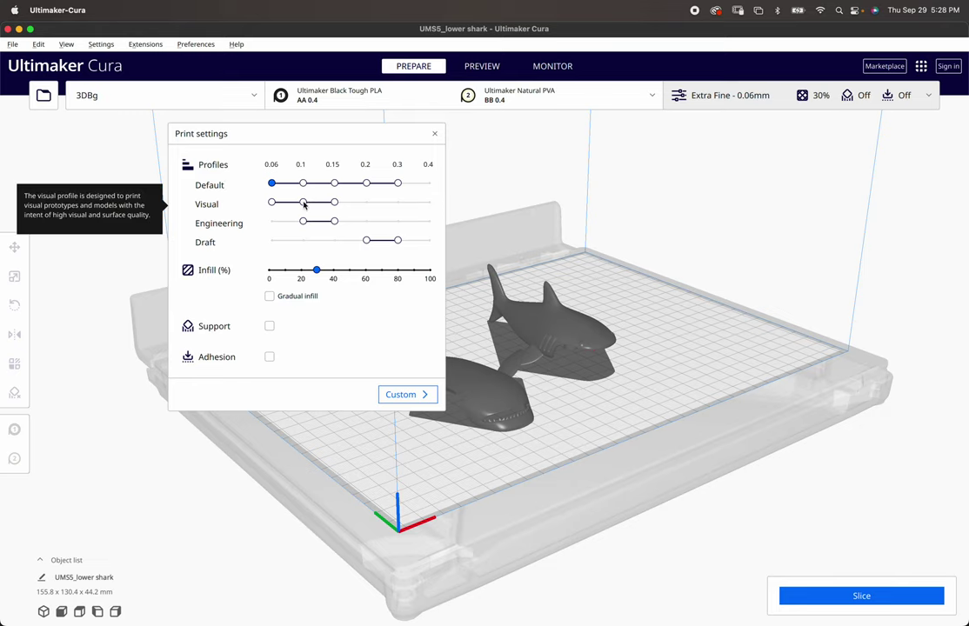
pyautogui.click(303, 202)
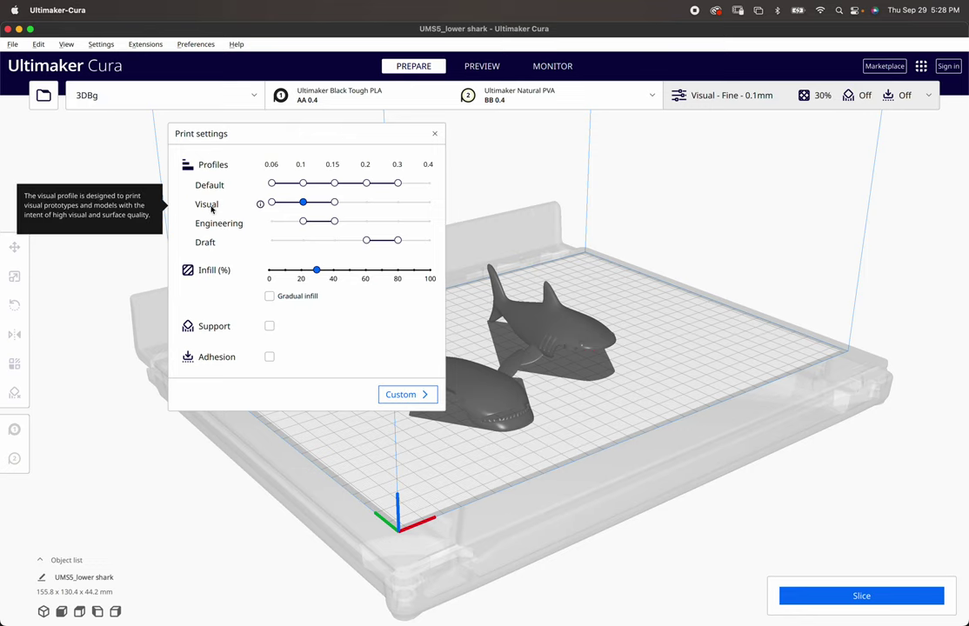
pyautogui.moveTo(231, 224)
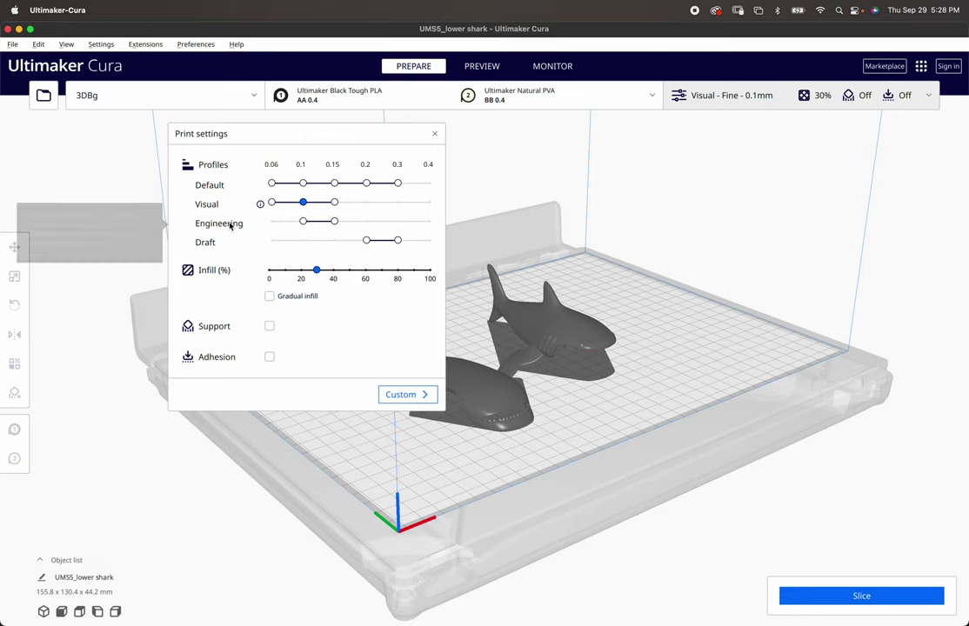
pyautogui.click(397, 241)
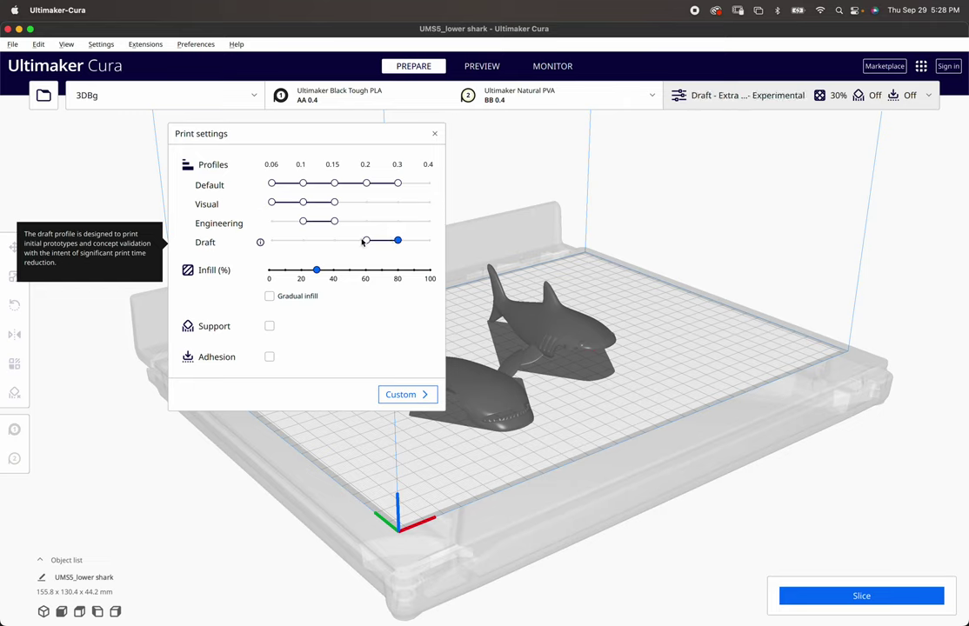
pyautogui.click(366, 241)
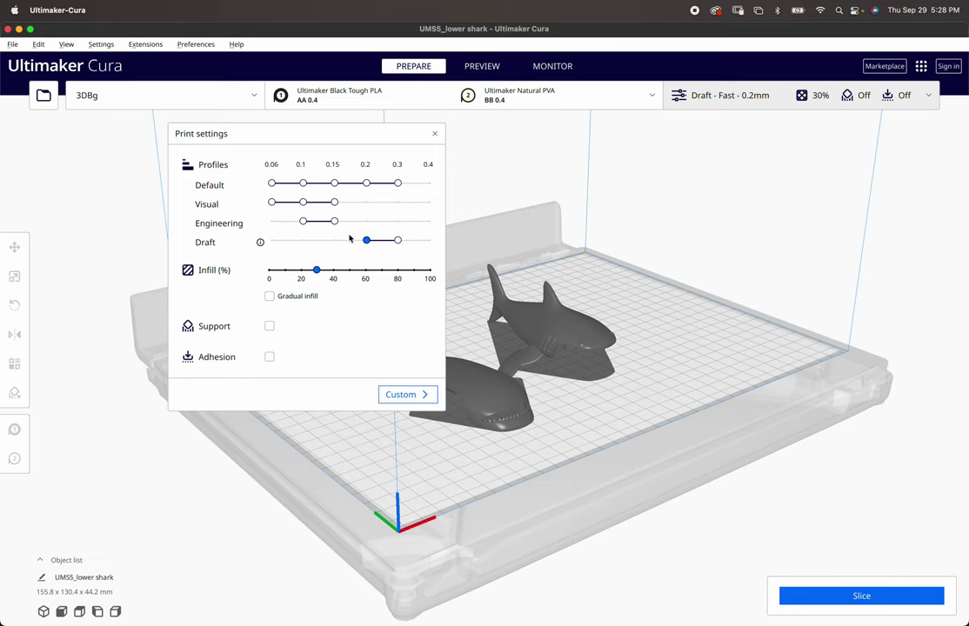
pyautogui.moveTo(371, 244)
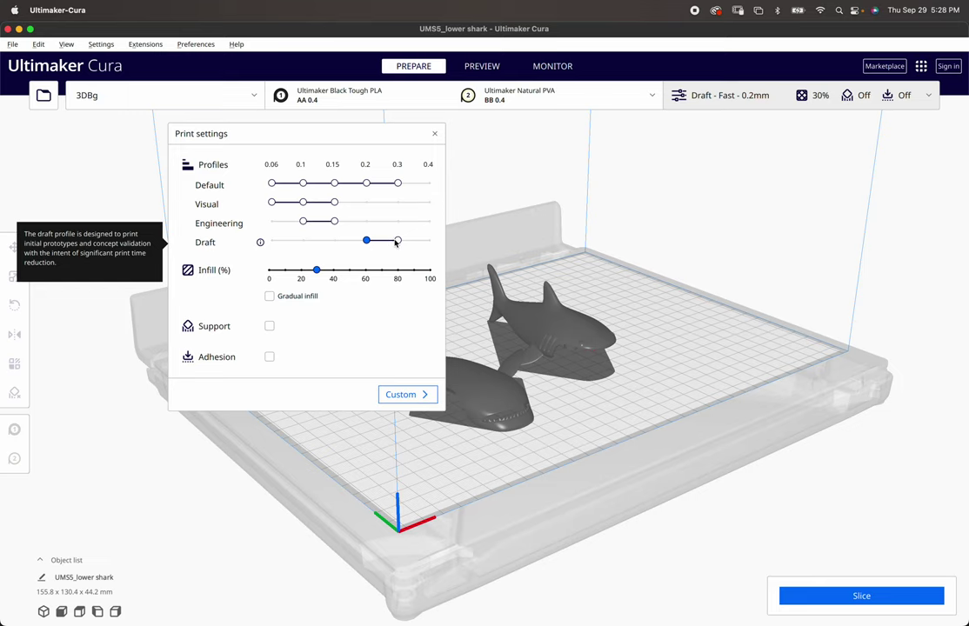
# Choose Draft 0.3 mm, enable Support and Adhesion, and close Print settings to slice
pyautogui.click(397, 241)
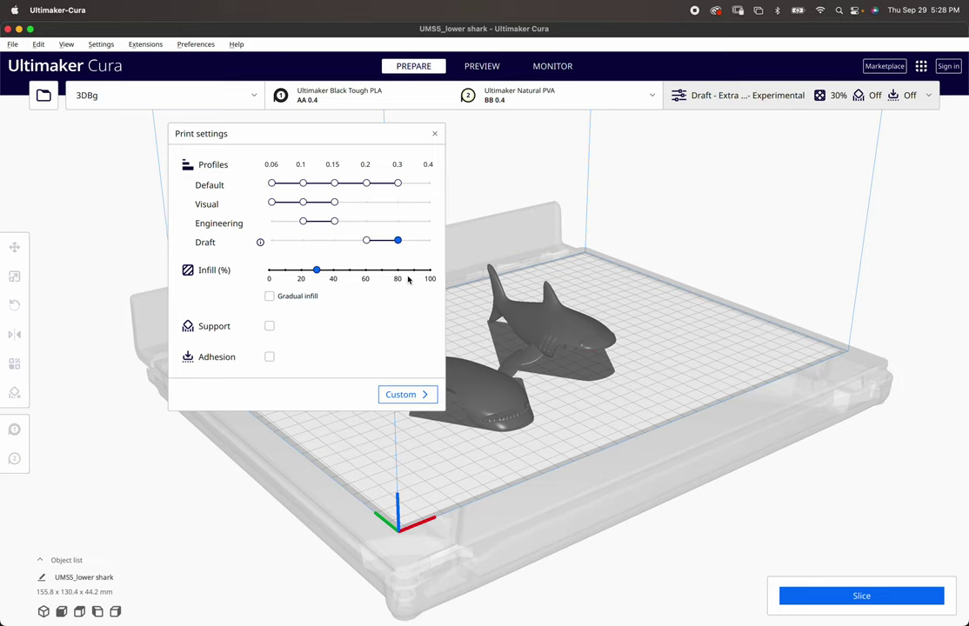
pyautogui.moveTo(273, 328)
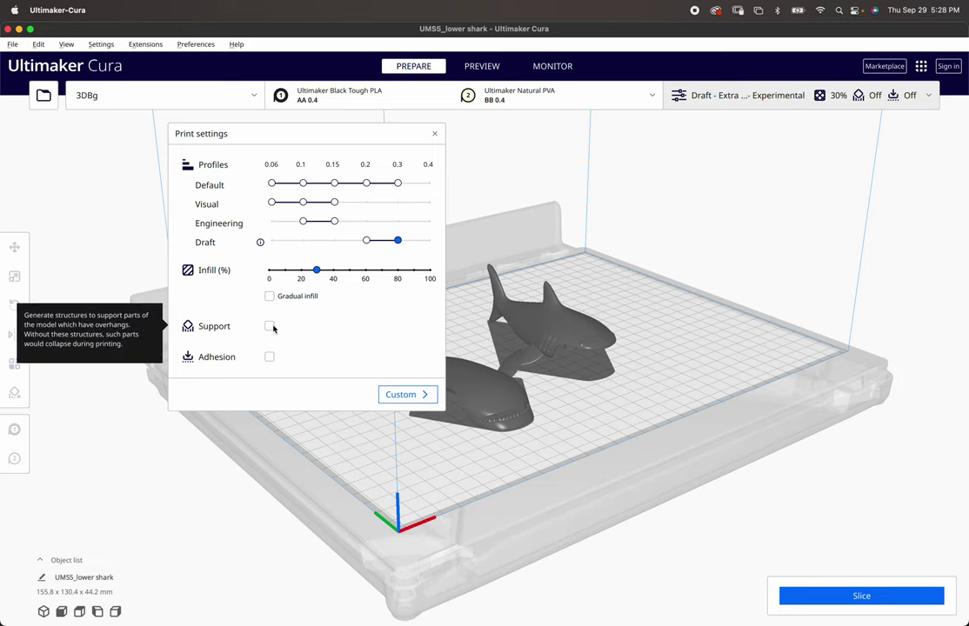
pyautogui.click(271, 327)
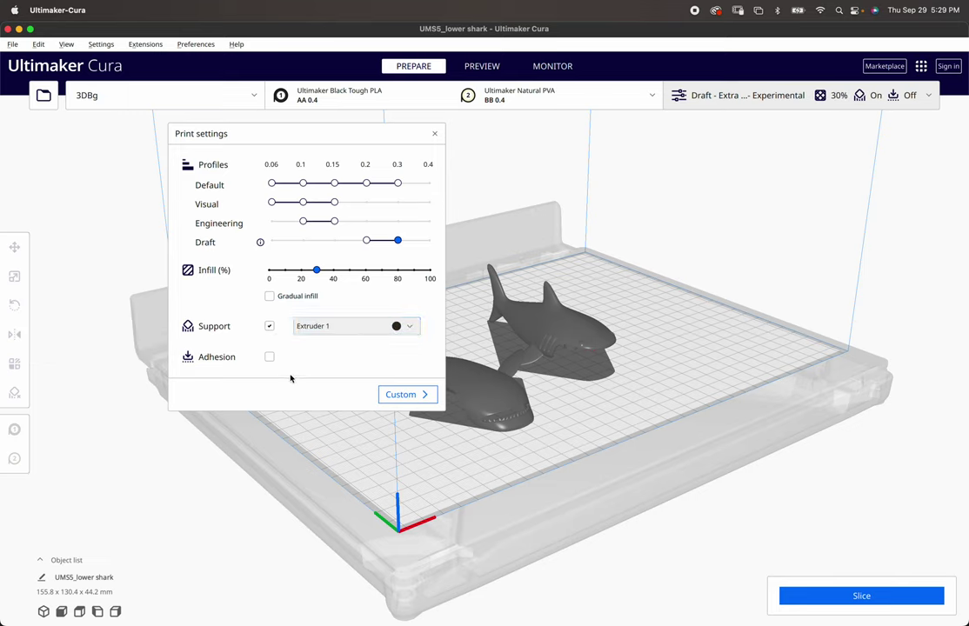
pyautogui.moveTo(274, 360)
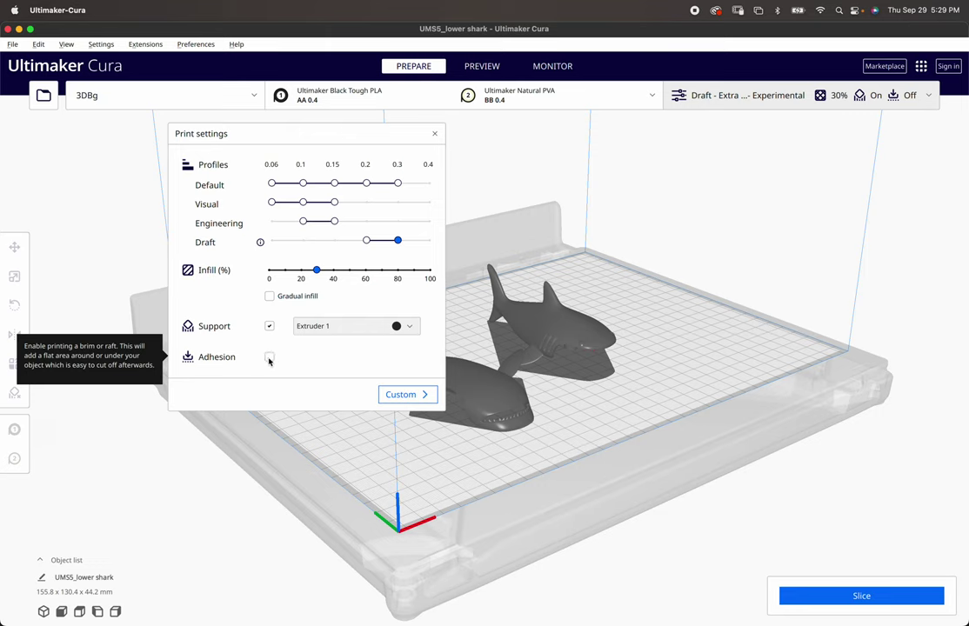
pyautogui.click(270, 357)
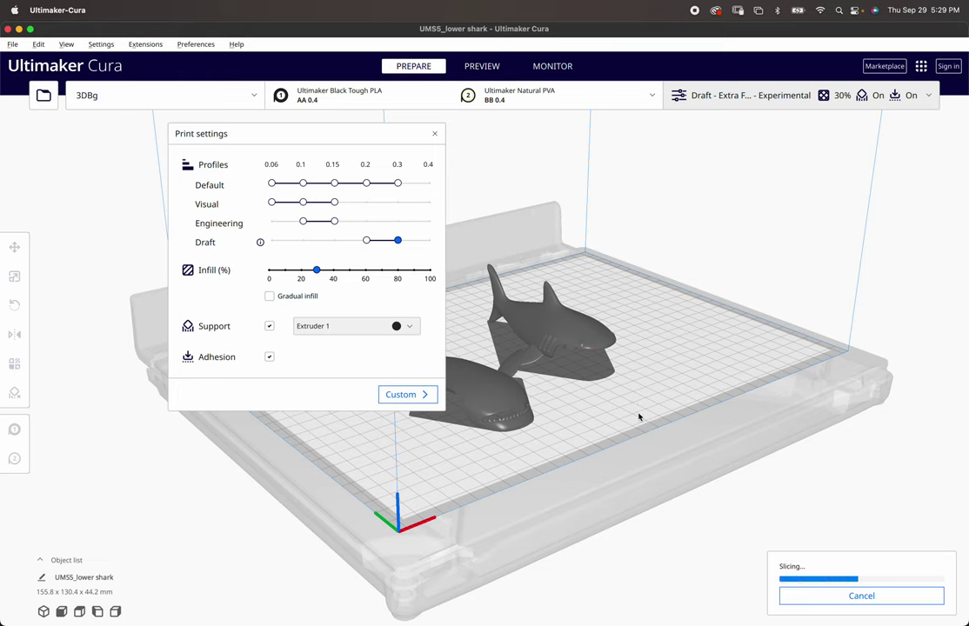
pyautogui.click(435, 134)
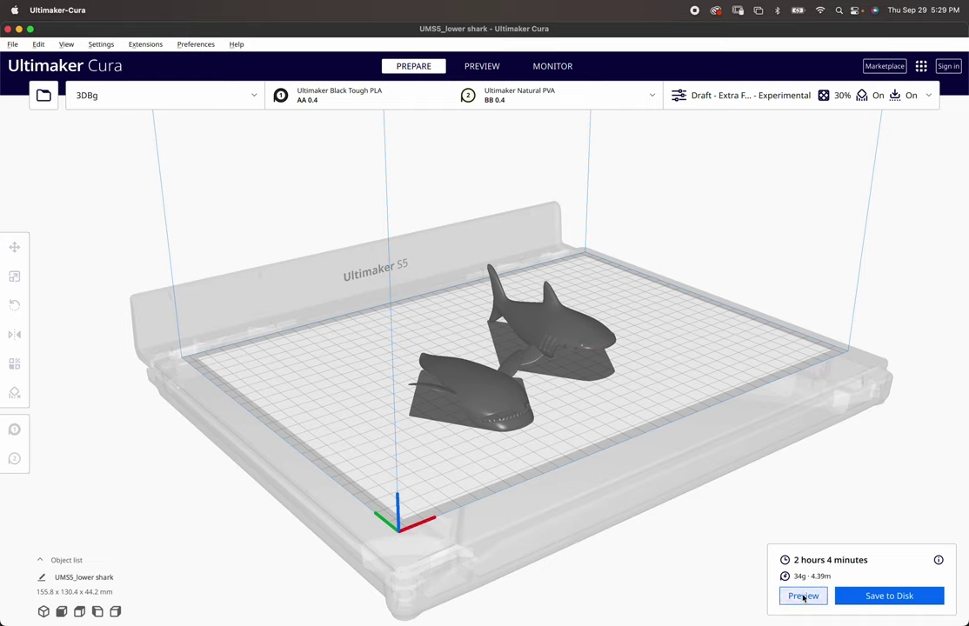
# Switch to Preview, orbit to a low side view, and show the Line Type colour legend
pyautogui.click(803, 596)
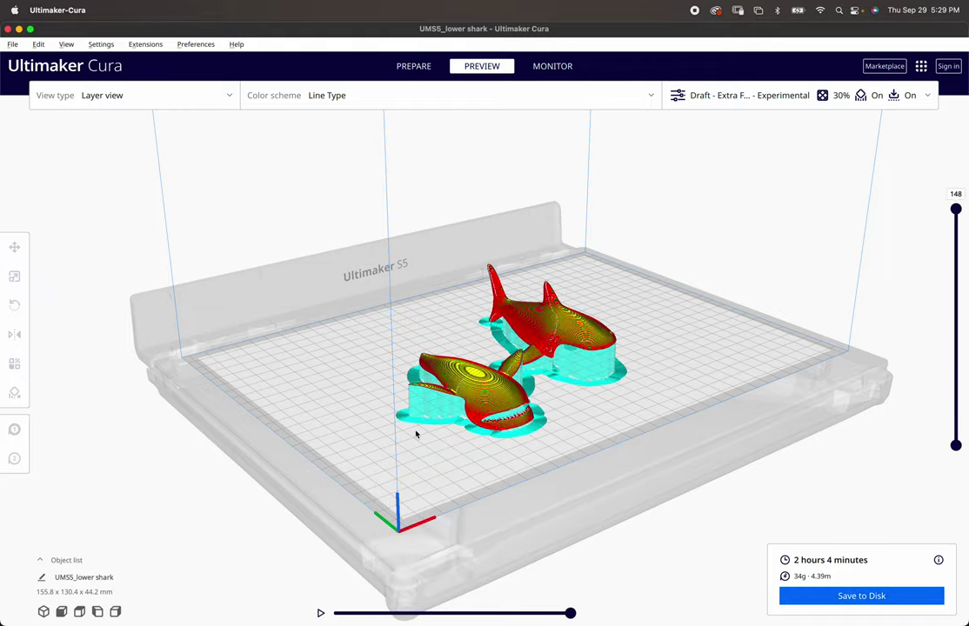
pyautogui.moveTo(416, 434); pyautogui.dragTo(374, 438, button='right')
pyautogui.scroll(-2, 598, 388)
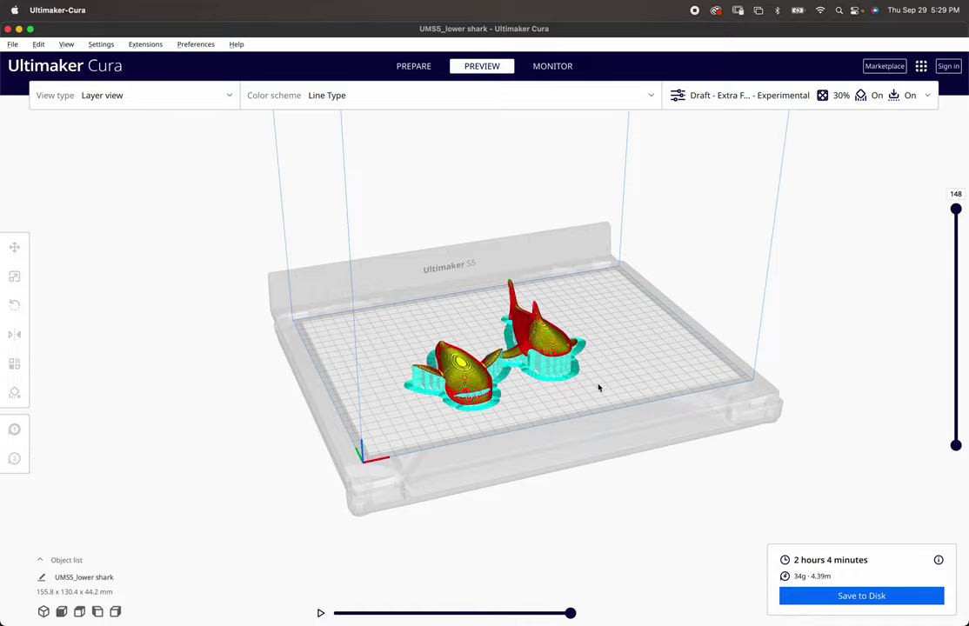
pyautogui.scroll(8, 599, 387)
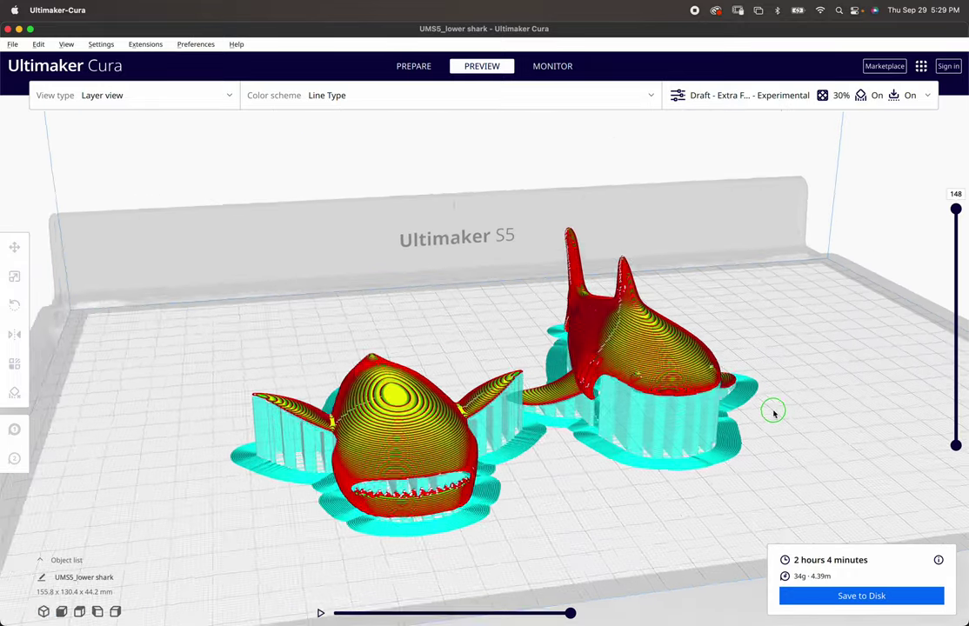
pyautogui.moveTo(773, 412); pyautogui.dragTo(832, 466, button='right')
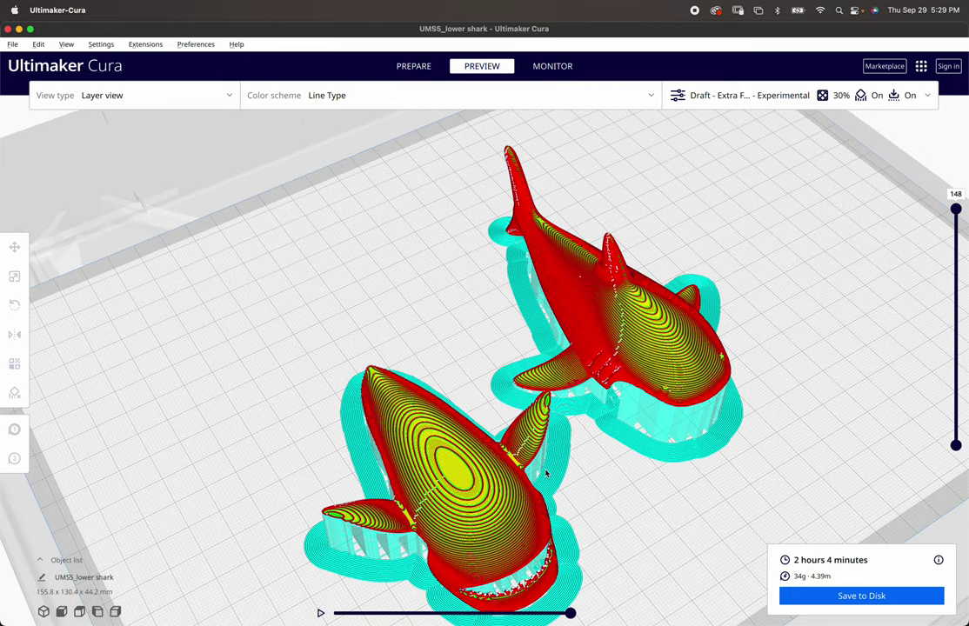
pyautogui.click(318, 98)
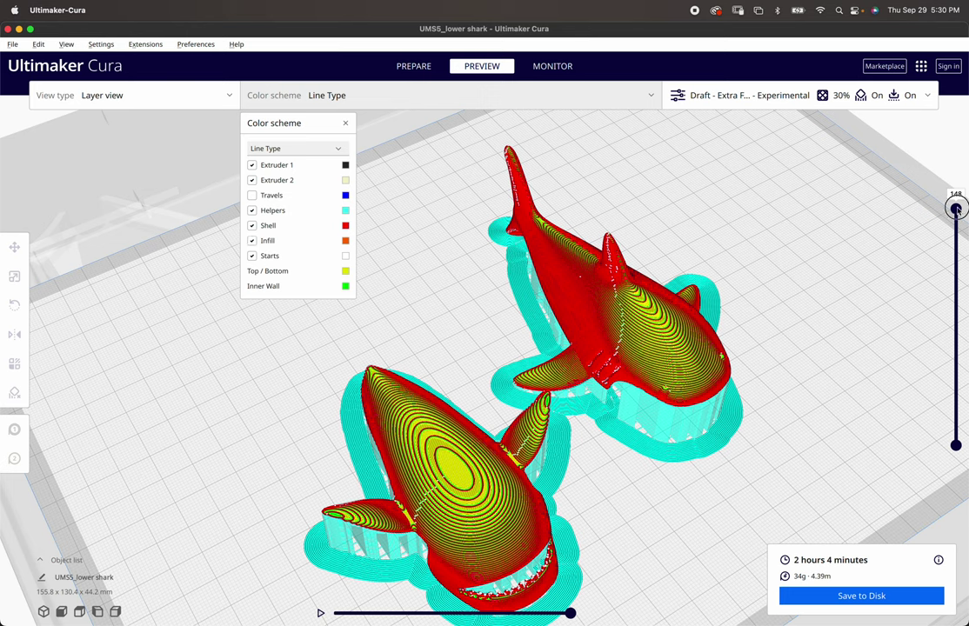
# Lower the preview's top layer to 71 and orbit around both sharks to inspect their interiors
pyautogui.moveTo(958, 207); pyautogui.dragTo(956, 323)
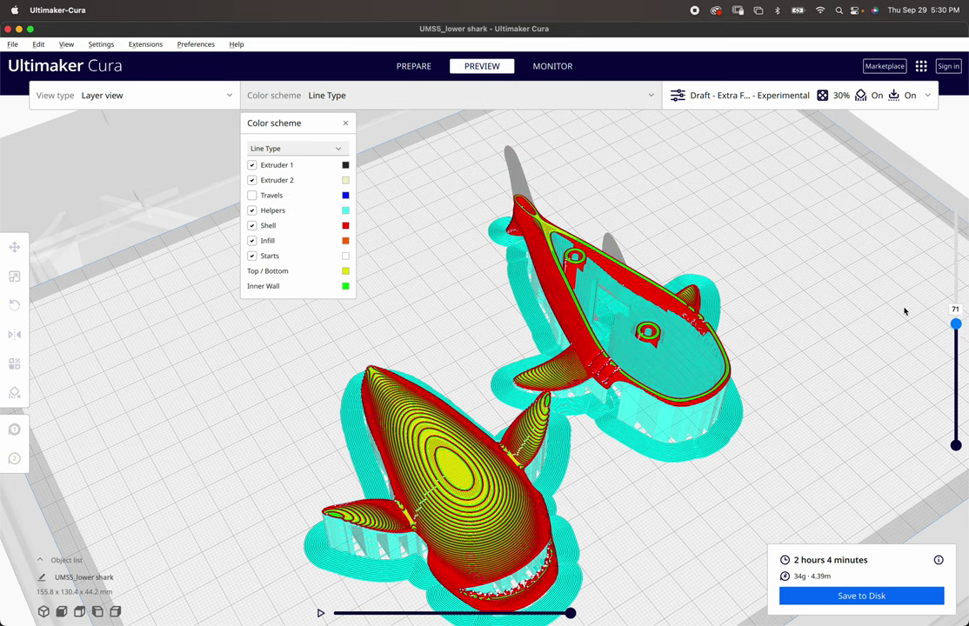
pyautogui.moveTo(785, 249); pyautogui.dragTo(733, 275, button='right')
pyautogui.rightClick(694, 296)
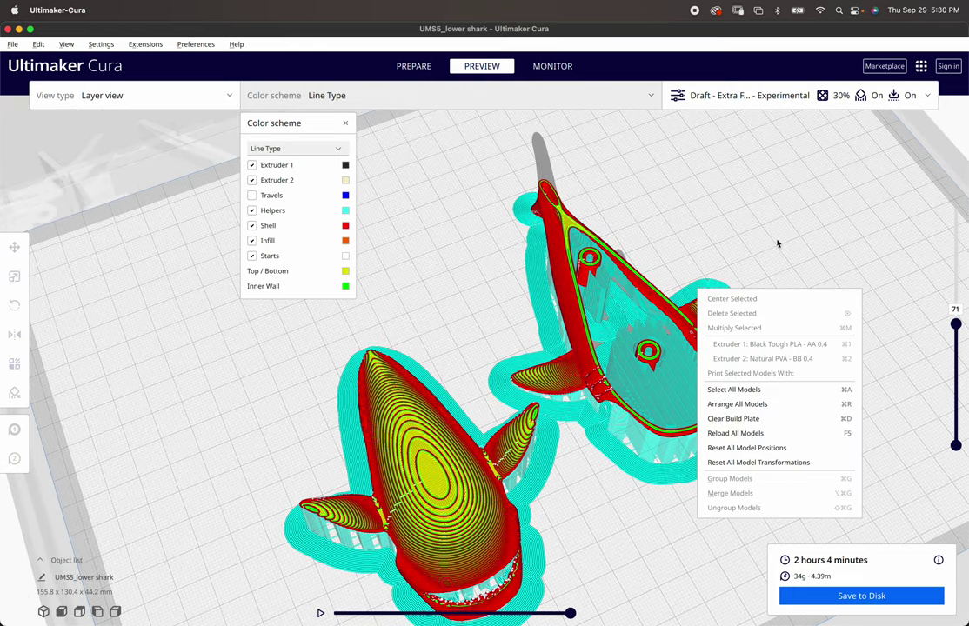
pyautogui.click(637, 201)
pyautogui.scroll(5, 658, 349)
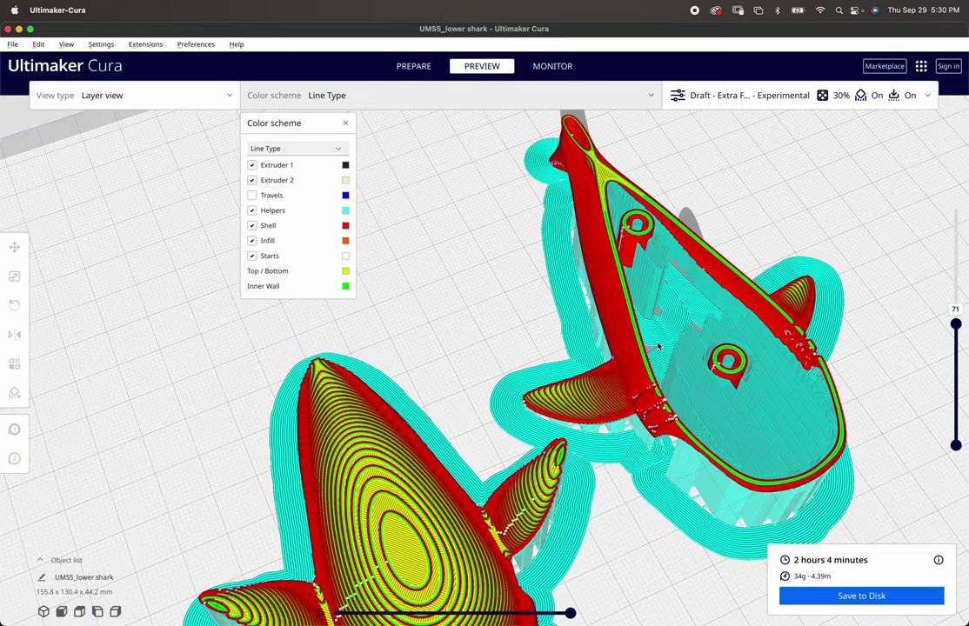
pyautogui.moveTo(841, 205); pyautogui.dragTo(736, 177, button='right')
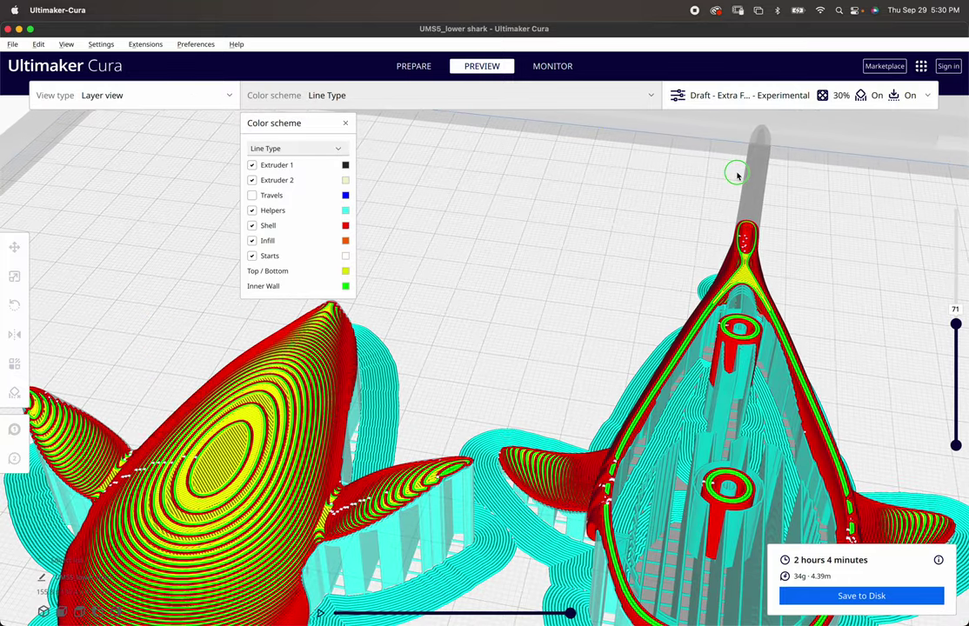
pyautogui.scroll(3, 642, 204)
pyautogui.scroll(-5, 641, 200)
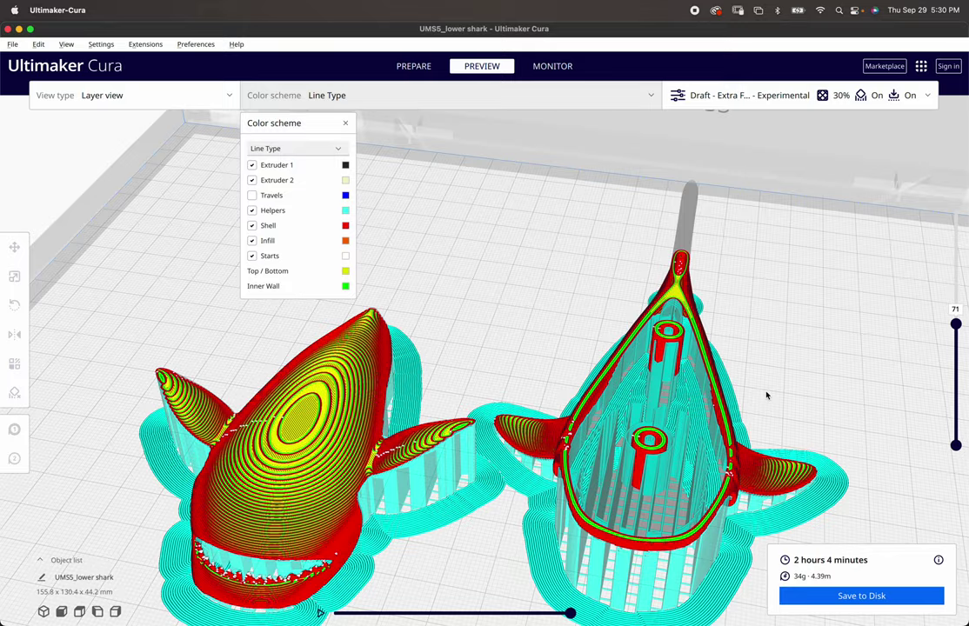
pyautogui.moveTo(767, 396); pyautogui.dragTo(692, 413, button='right')
pyautogui.scroll(-3, 654, 570)
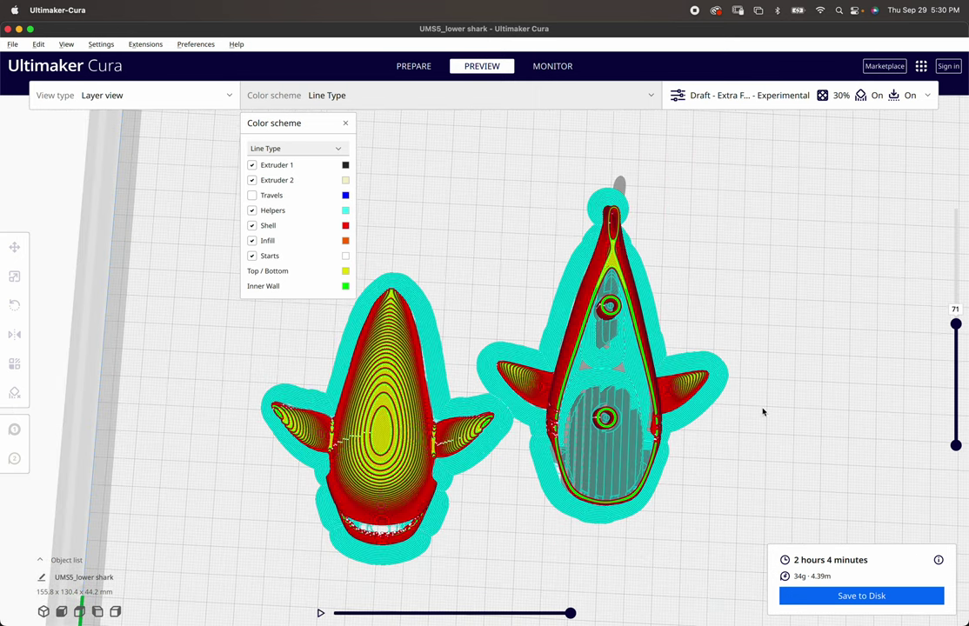
# Scrub the layer preview down through layers 64 and 50 to layer 1, then back to 148
pyautogui.click(956, 326)
pyautogui.moveTo(957, 329); pyautogui.dragTo(948, 306)
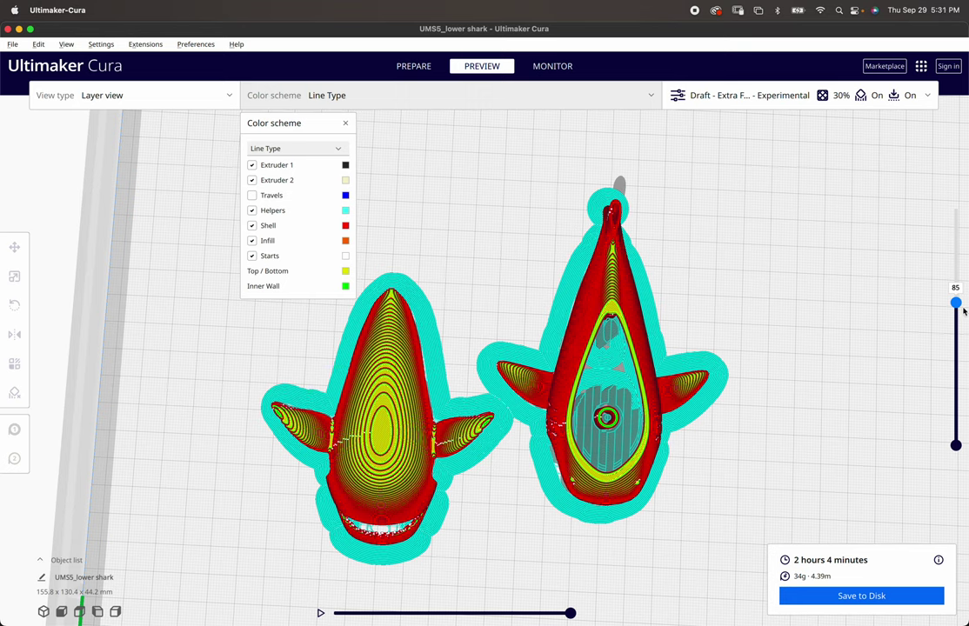
pyautogui.moveTo(956, 302); pyautogui.dragTo(956, 355)
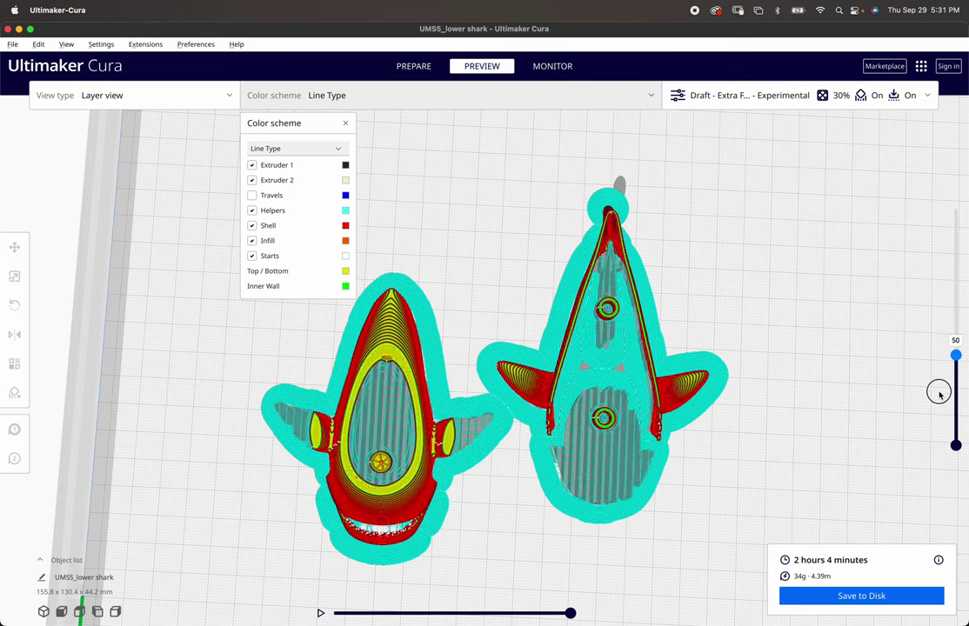
pyautogui.moveTo(939, 394); pyautogui.dragTo(939, 473)
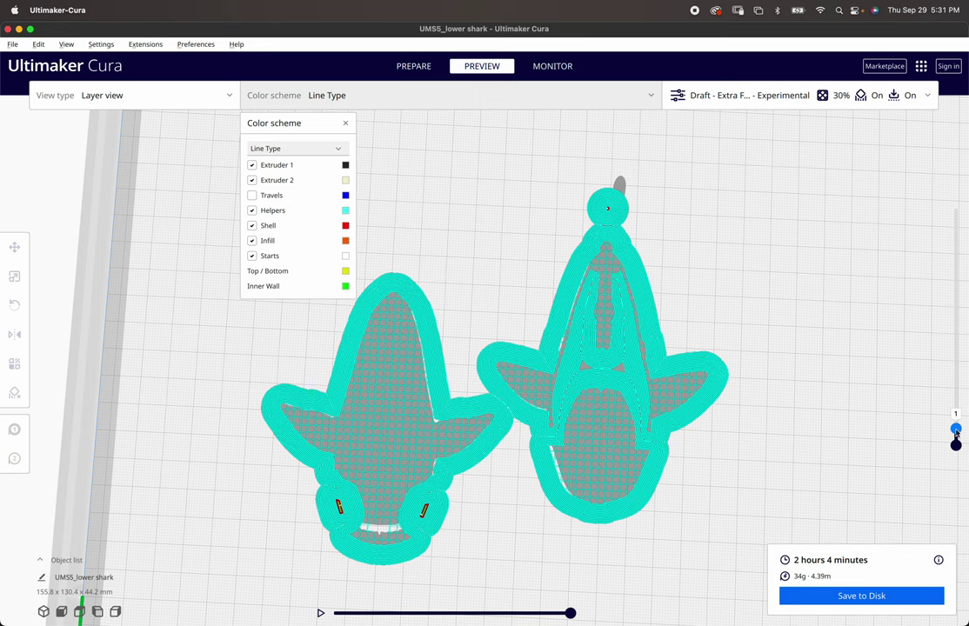
pyautogui.moveTo(955, 430); pyautogui.dragTo(937, 180)
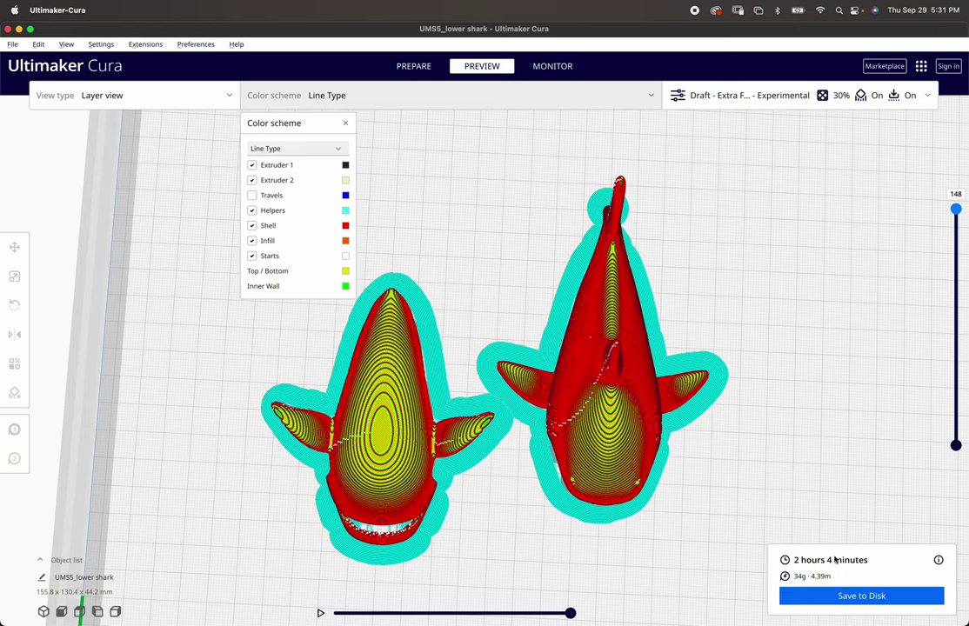
# Select the Extra Fine 0.06mm profile on the Default row of Print settings
pyautogui.click(765, 98)
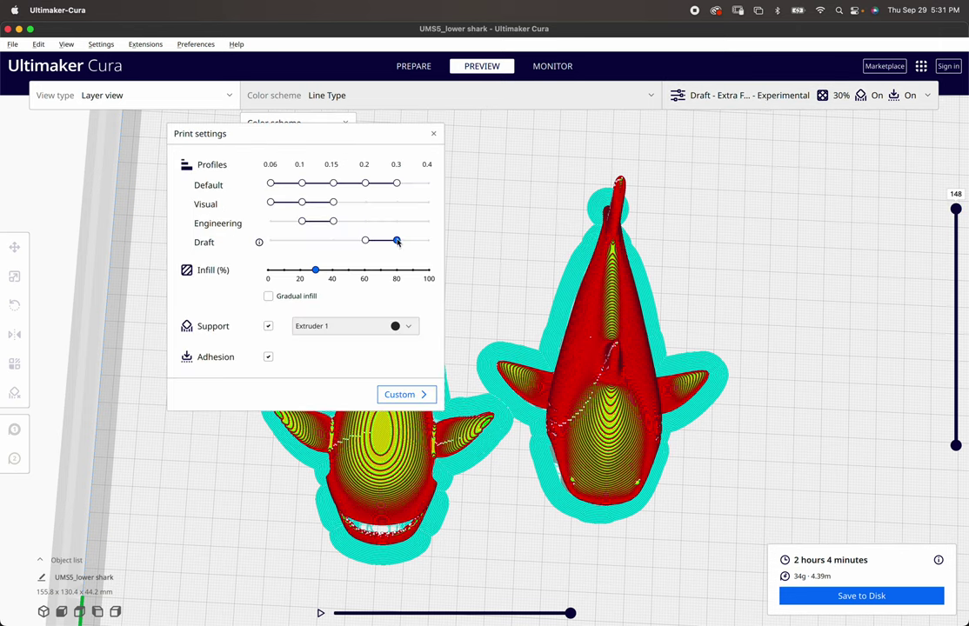
pyautogui.moveTo(397, 243)
pyautogui.click(270, 183)
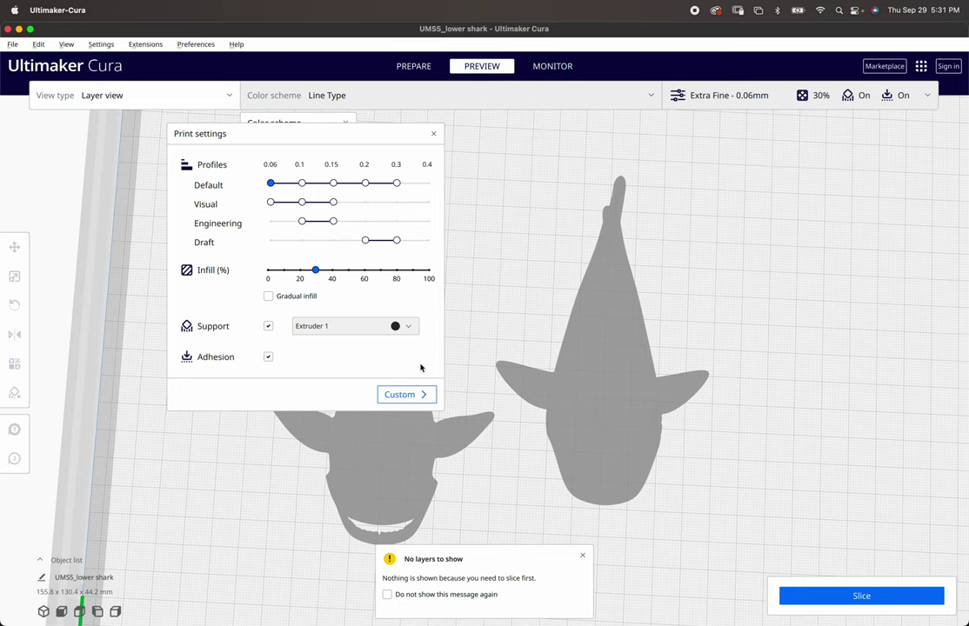
# Slice the sharks at Extra Fine 0.06mm: 735 layers, 12 h 54 min, 35g
pyautogui.click(860, 596)
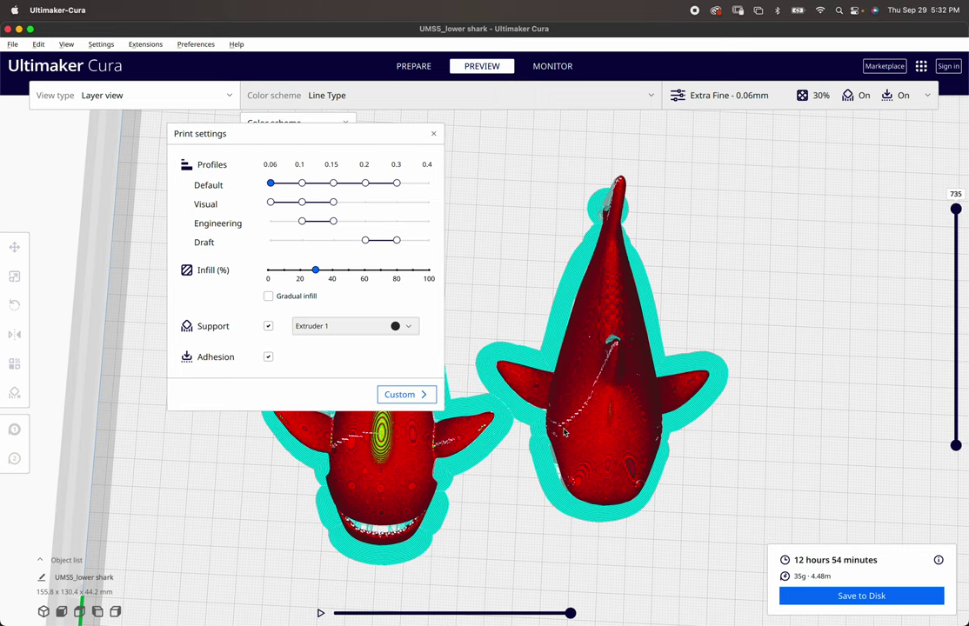
pyautogui.scroll(10, 563, 432)
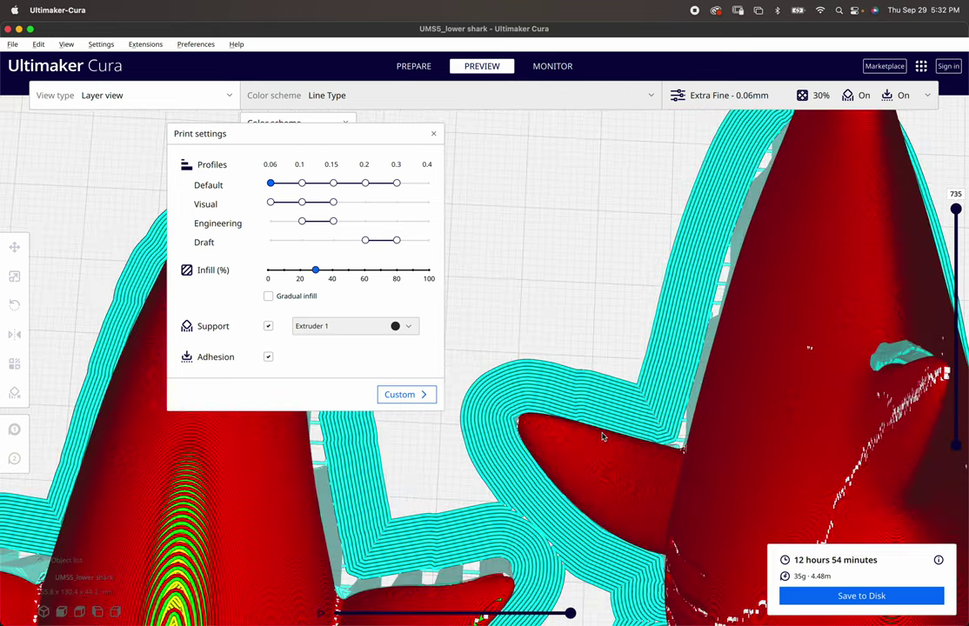
pyautogui.moveTo(602, 436); pyautogui.dragTo(591, 505, button='right')
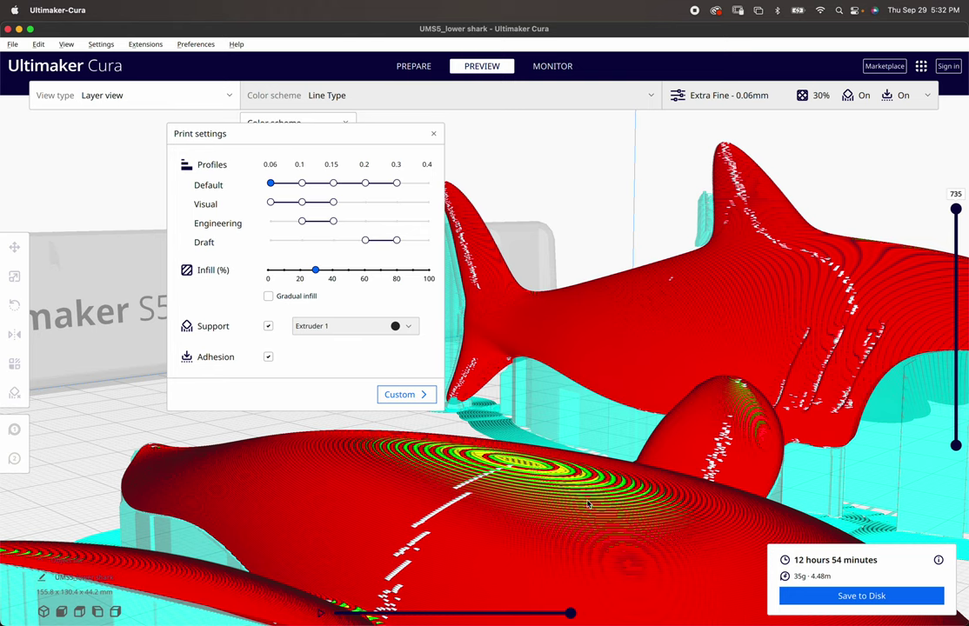
pyautogui.scroll(-2, 588, 505)
# Zoom and orbit to view both sliced sharks from higher up
pyautogui.scroll(6, 588, 505)
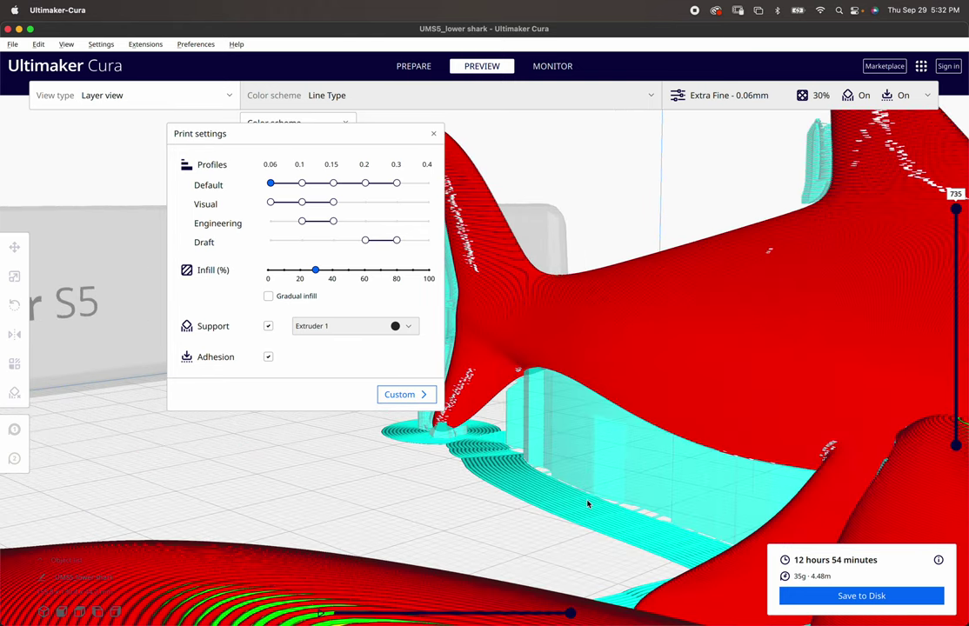
pyautogui.scroll(5, 587, 505)
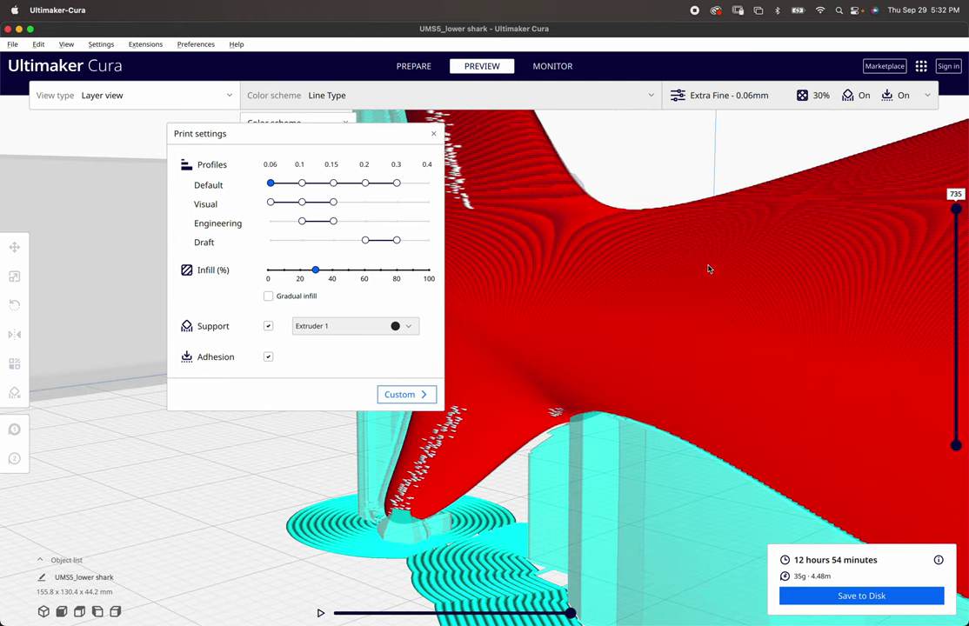
pyautogui.scroll(3, 701, 219)
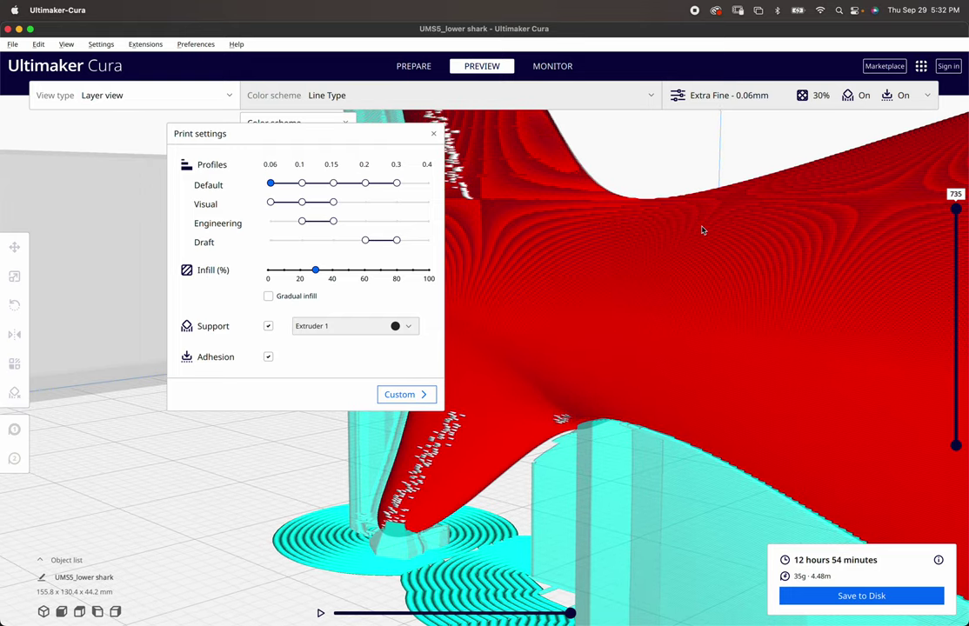
pyautogui.scroll(-10, 703, 230)
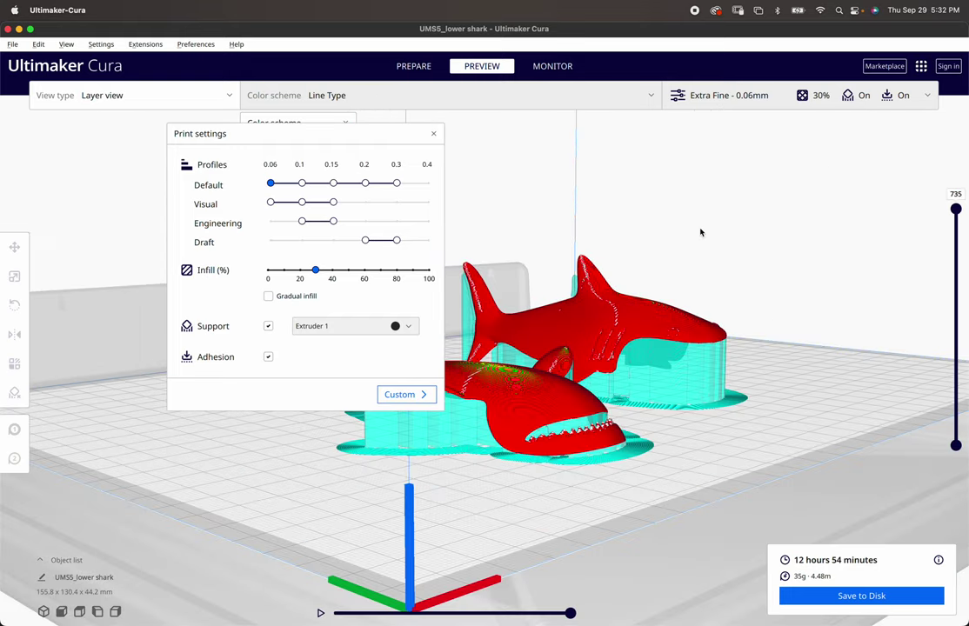
pyautogui.scroll(10, 606, 547)
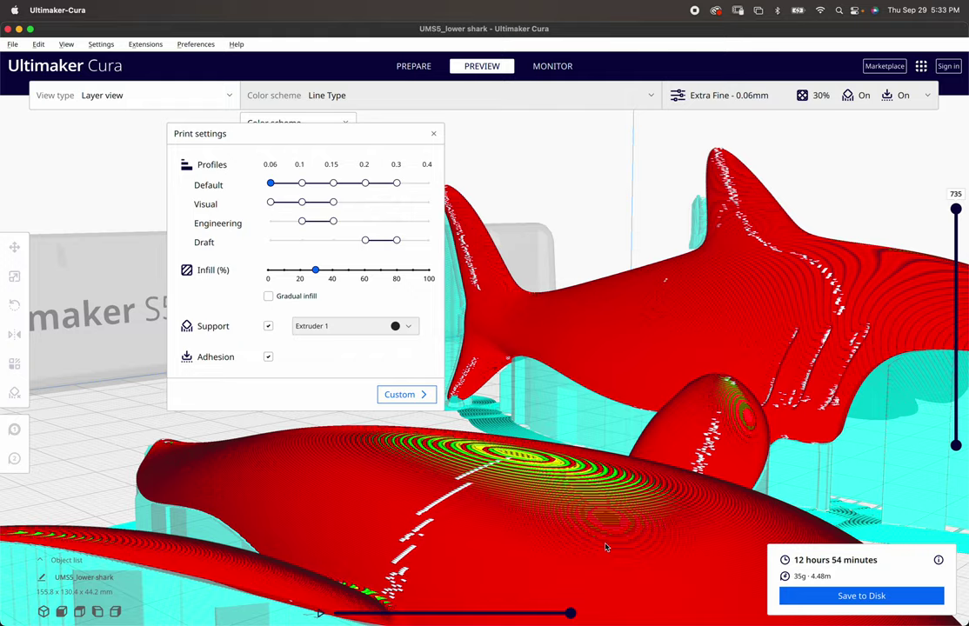
pyautogui.scroll(10, 606, 547)
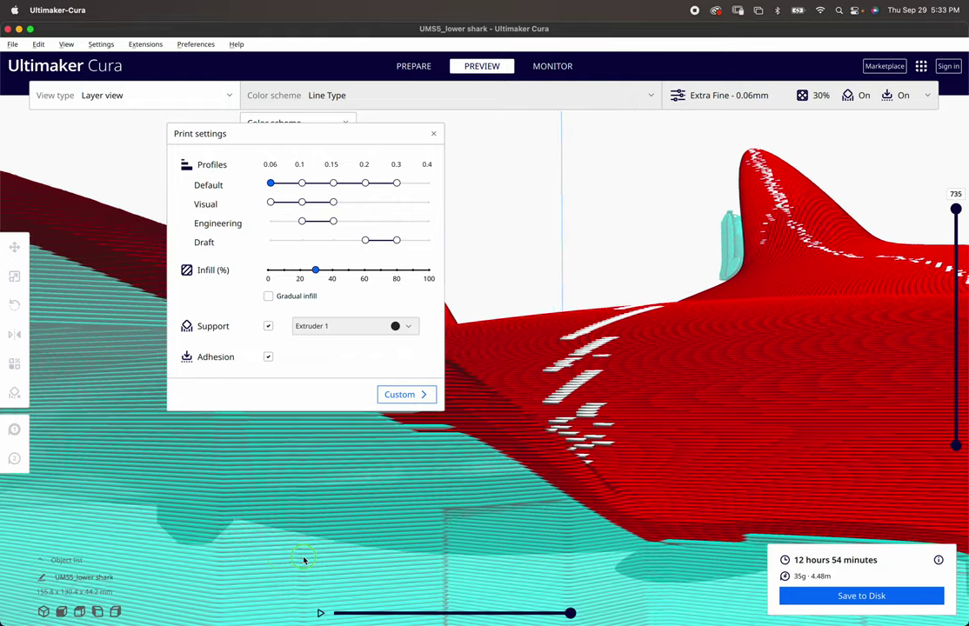
pyautogui.scroll(10, 304, 561)
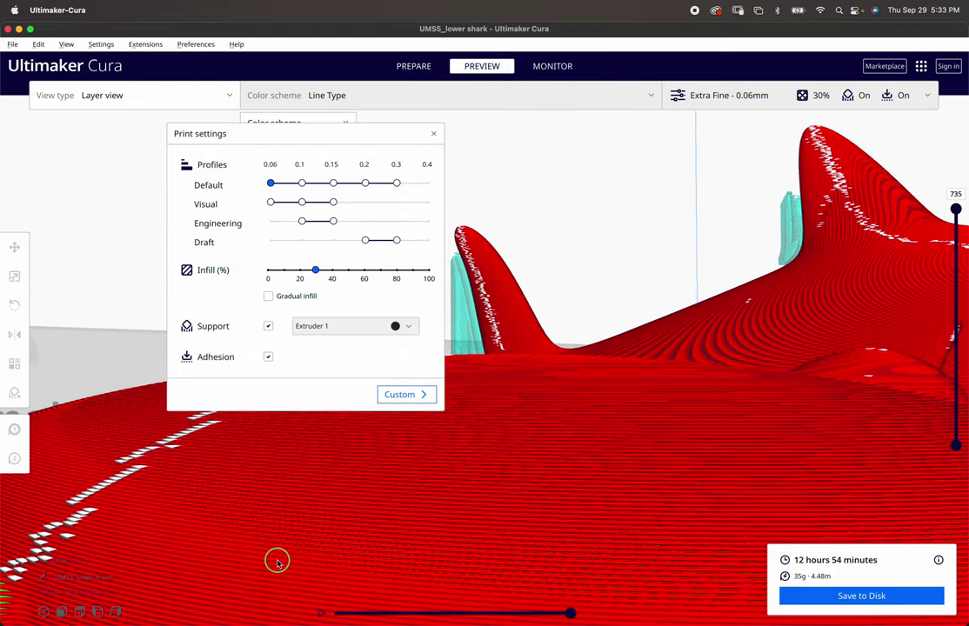
pyautogui.scroll(-10, 277, 561)
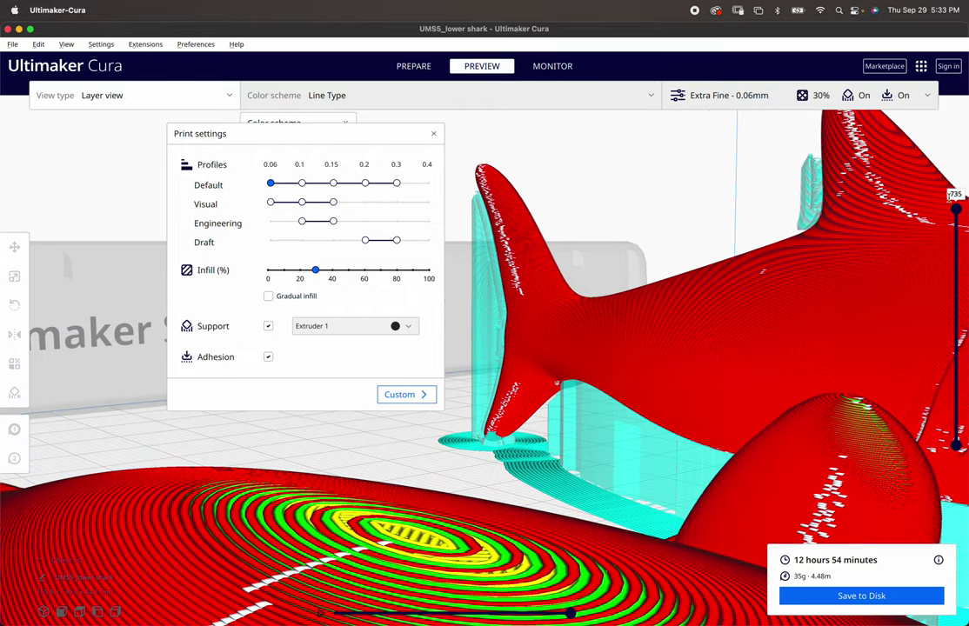
pyautogui.scroll(2, 816, 242)
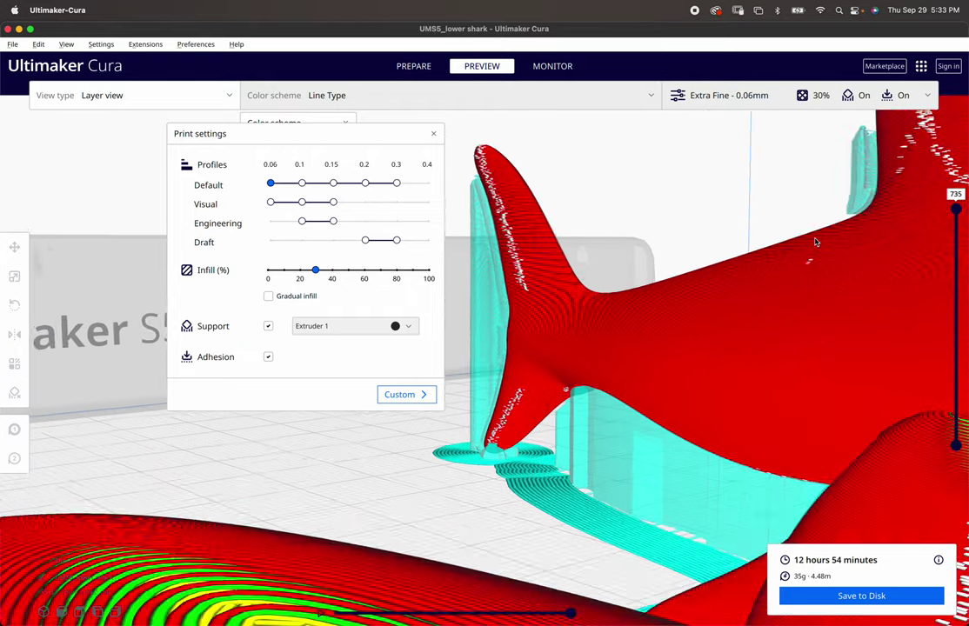
pyautogui.scroll(-10, 816, 243)
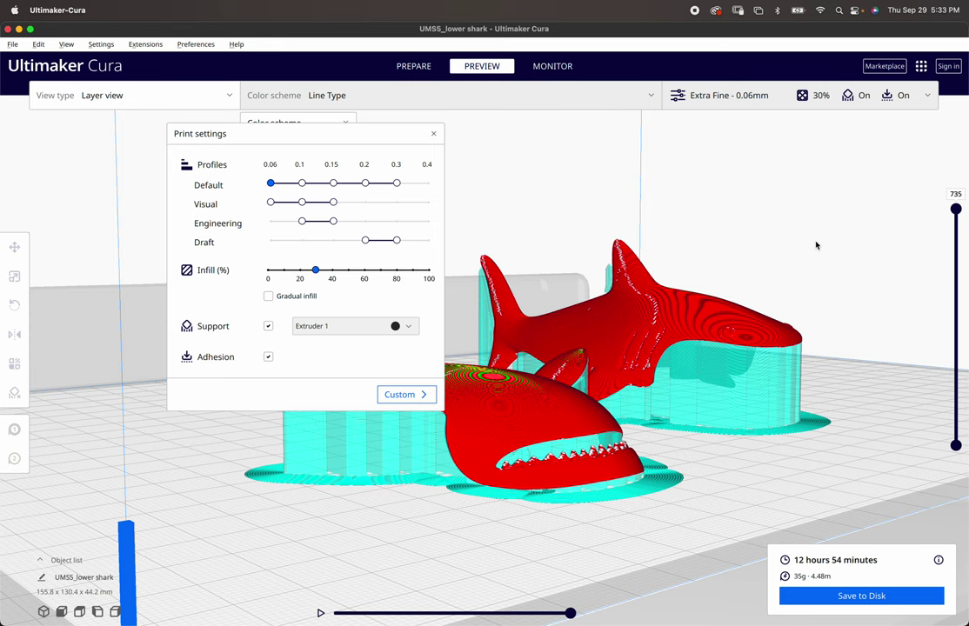
pyautogui.moveTo(685, 346)
pyautogui.mouseDown(button='right')
pyautogui.moveTo(768, 430)
pyautogui.moveTo(698, 361)
pyautogui.mouseUp(button='right')
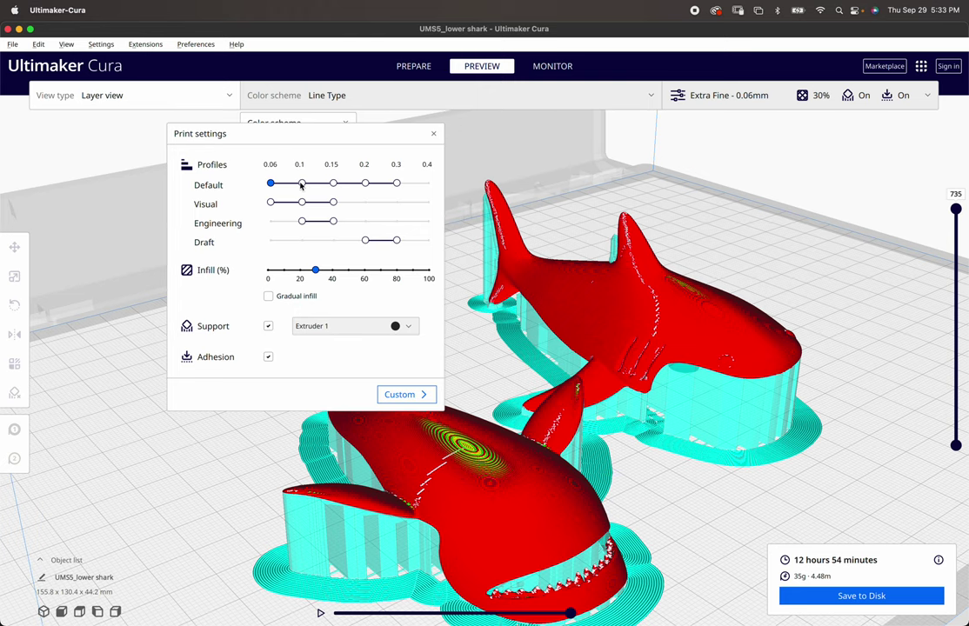
# Set the layer height to Normal 0.15mm and keep support on Extruder 1
pyautogui.click(333, 183)
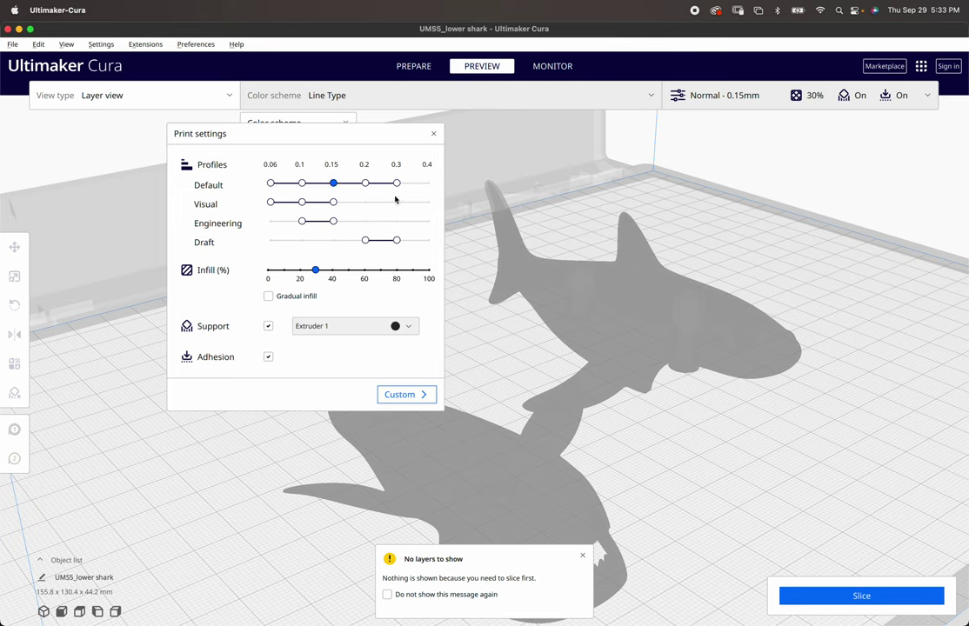
pyautogui.click(883, 600)
pyautogui.click(408, 327)
pyautogui.click(408, 328)
# Show the Custom settings list, moved aside and enlarged to reveal wall and infill rows
pyautogui.click(406, 396)
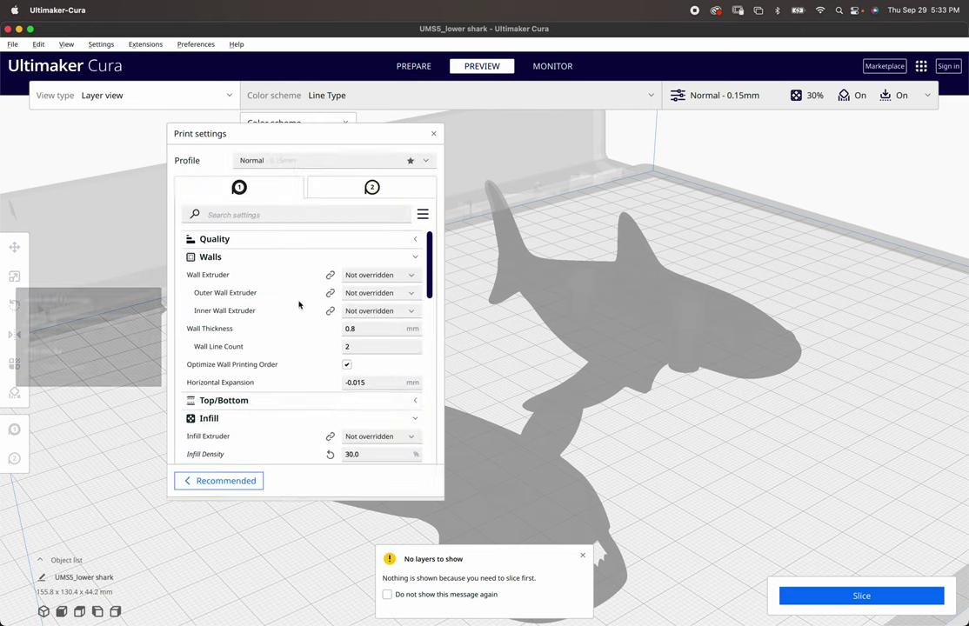
pyautogui.moveTo(321, 132); pyautogui.dragTo(489, 124)
pyautogui.moveTo(612, 489); pyautogui.dragTo(725, 587)
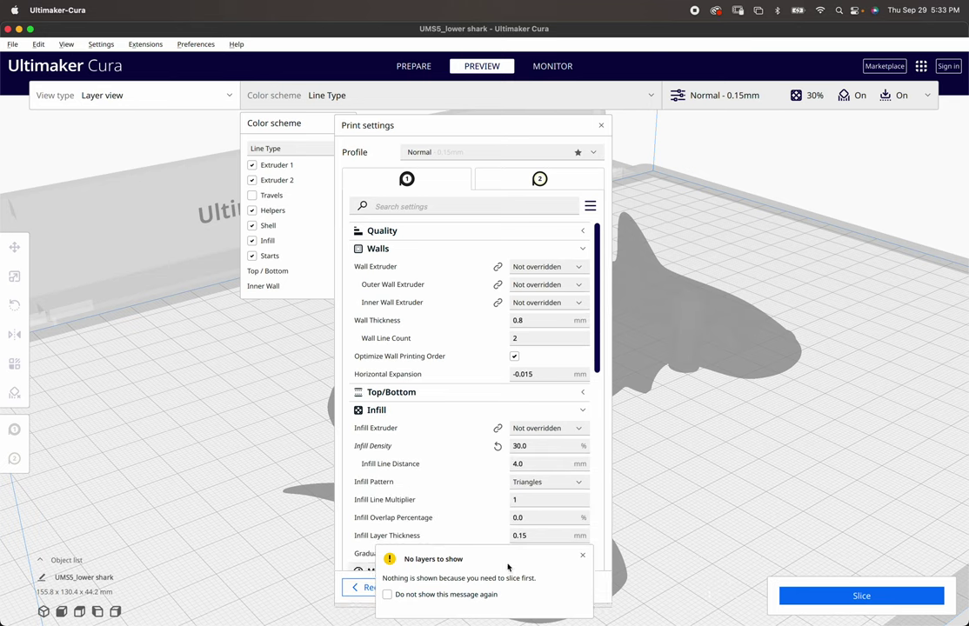
# Dismiss the no-layers notice, scroll to Support, and leave the pattern as Zig Zag
pyautogui.click(582, 558)
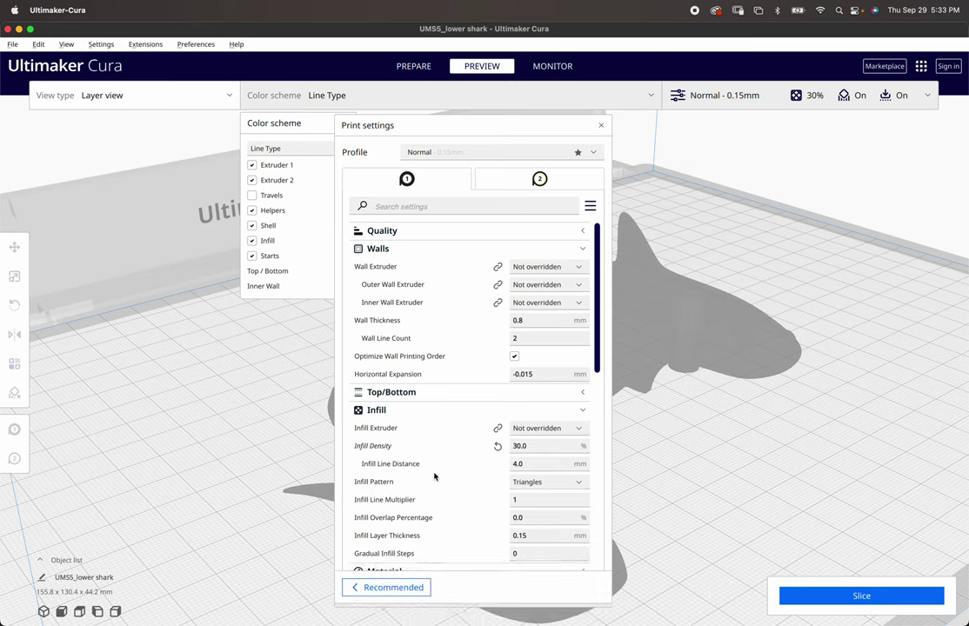
pyautogui.scroll(-10, 435, 477)
pyautogui.scroll(-2, 435, 474)
pyautogui.scroll(5, 435, 474)
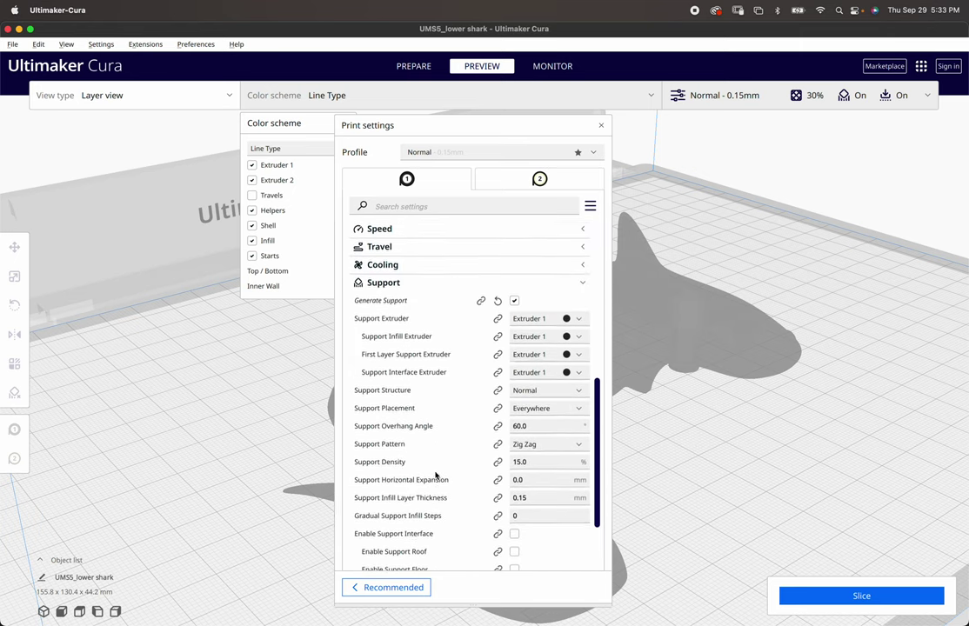
pyautogui.scroll(-3, 435, 475)
pyautogui.scroll(-1, 434, 477)
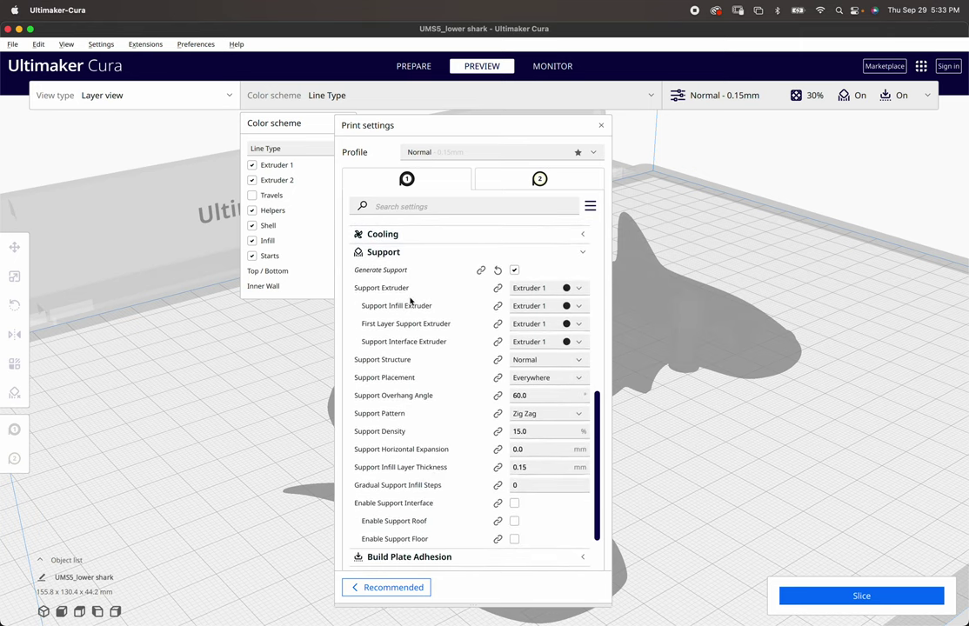
pyautogui.scroll(-3, 371, 281)
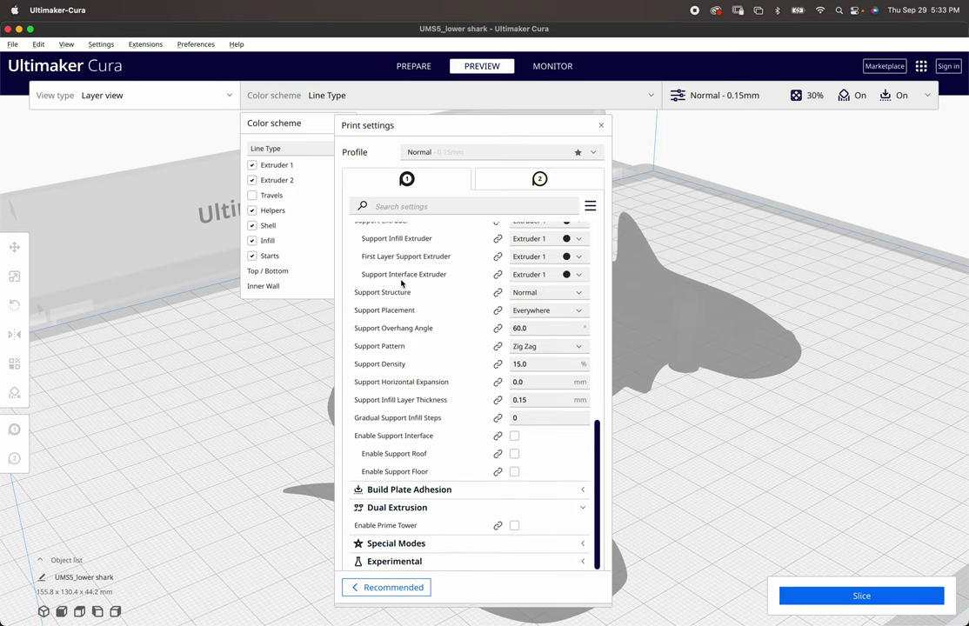
pyautogui.scroll(2, 372, 281)
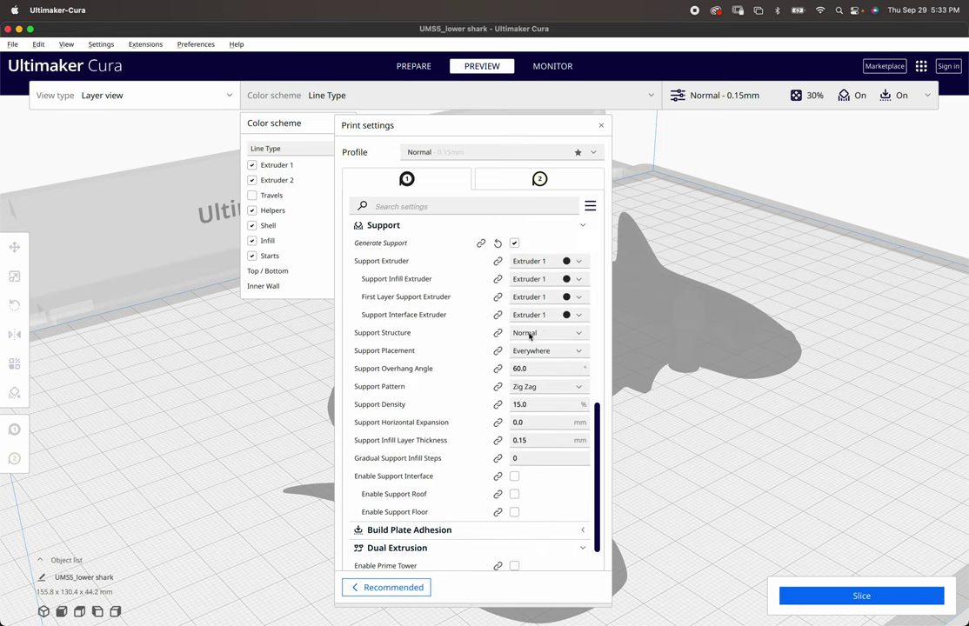
pyautogui.click(538, 392)
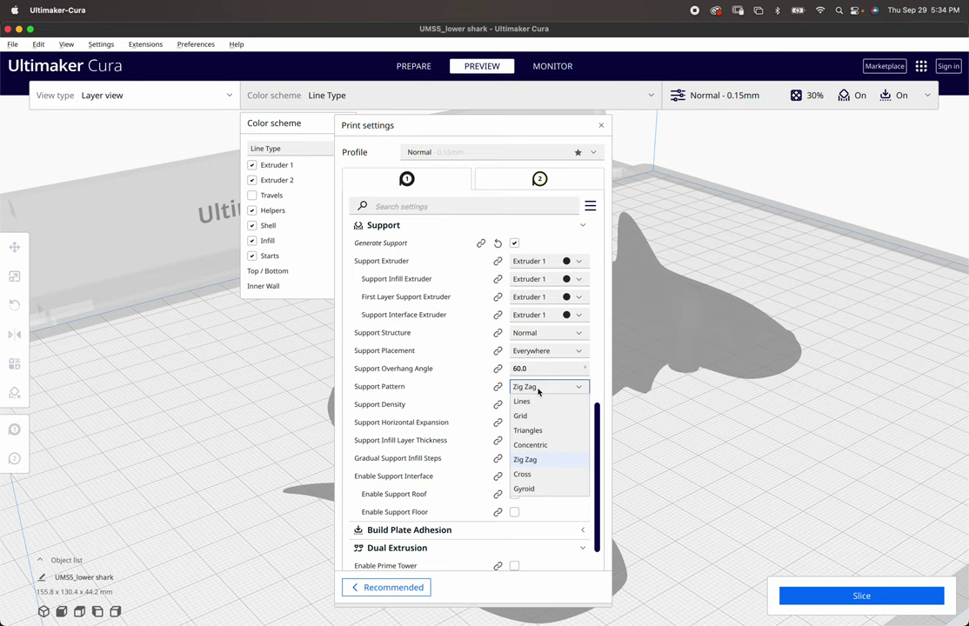
pyautogui.moveTo(469, 393)
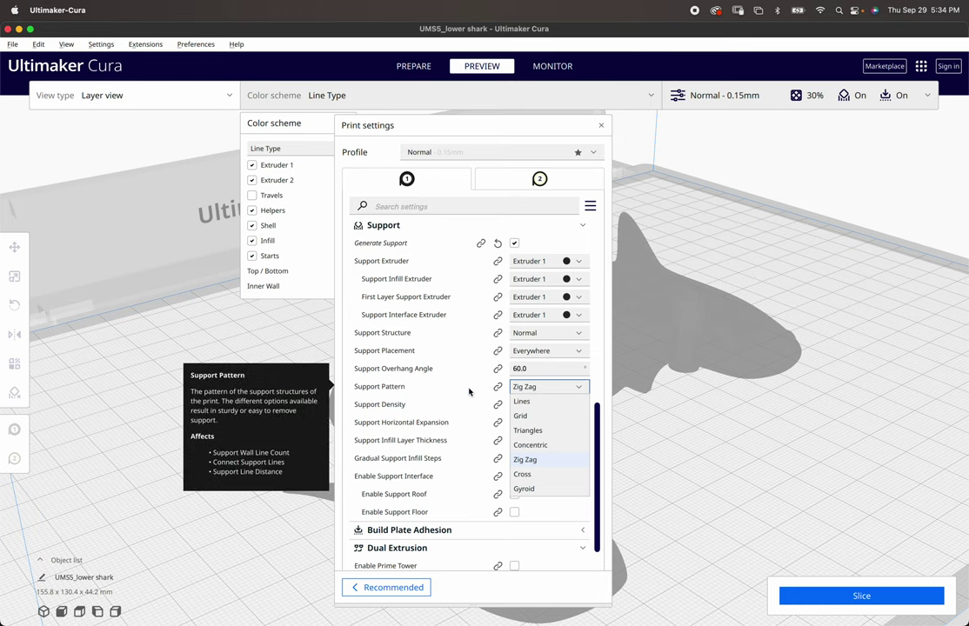
pyautogui.click(527, 388)
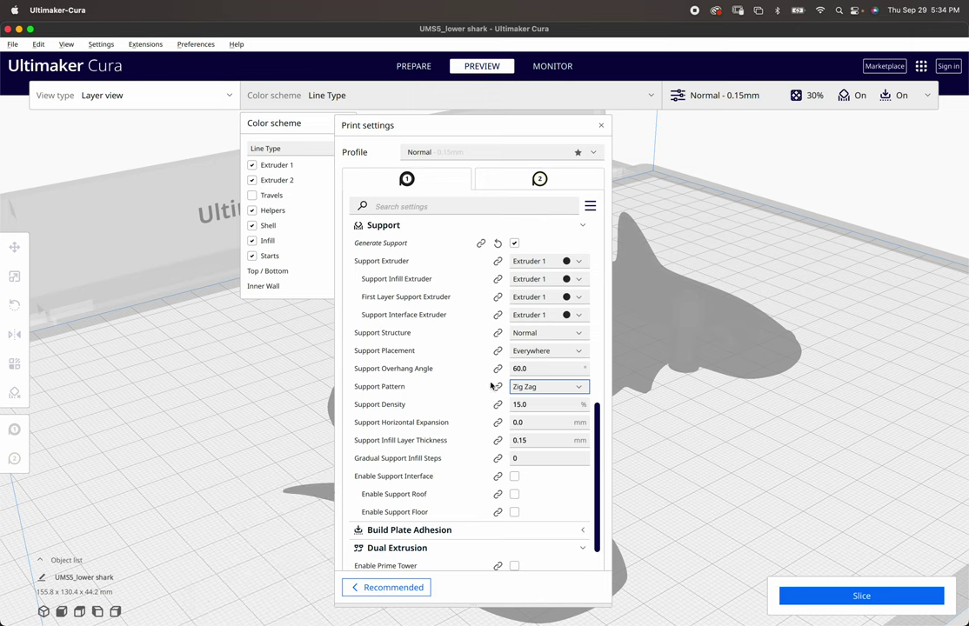
# Keep Everywhere support placement and set the Support Structure to Tree
pyautogui.click(540, 352)
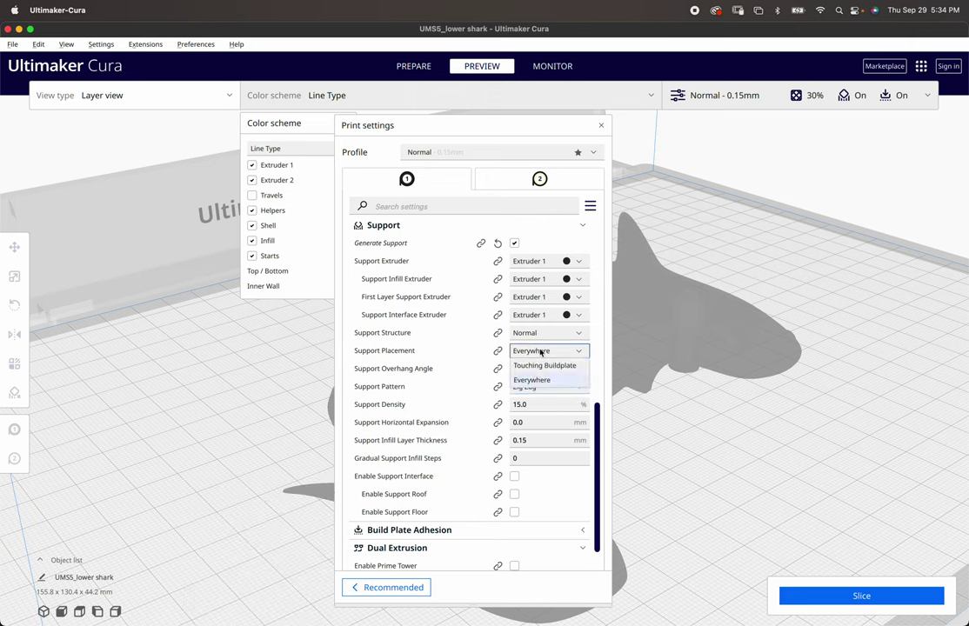
pyautogui.click(540, 351)
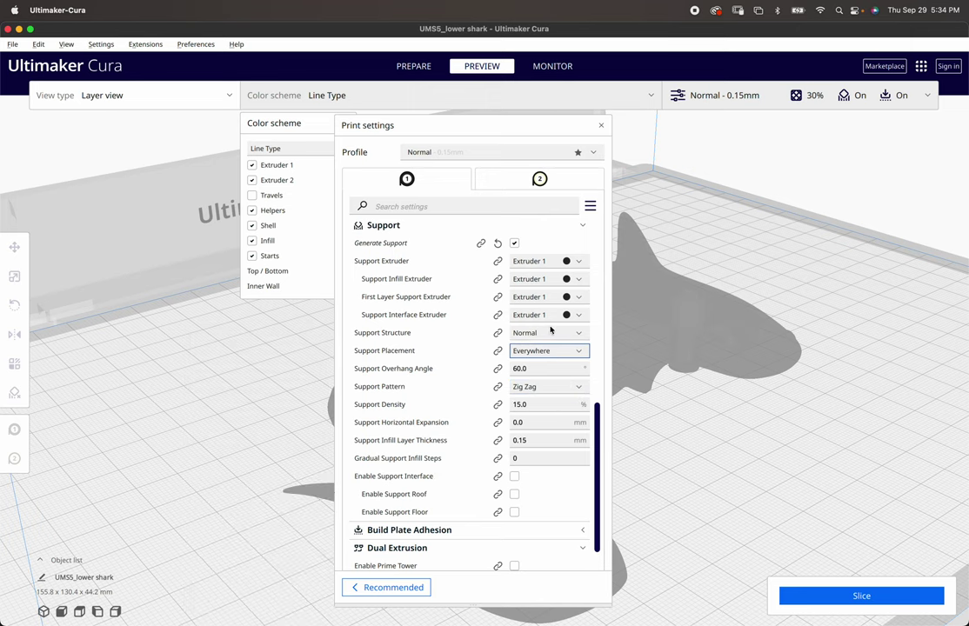
pyautogui.click(547, 334)
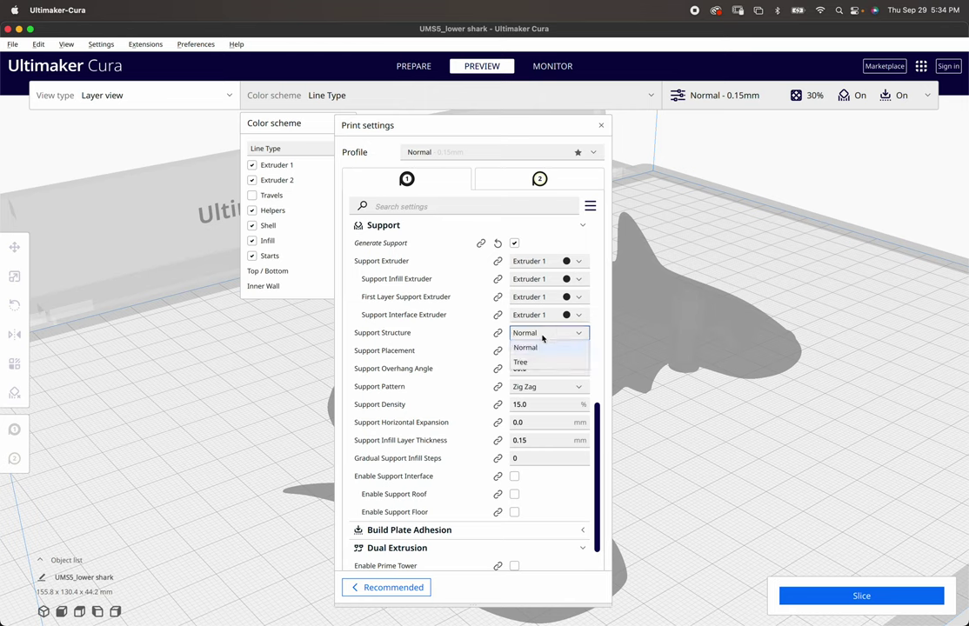
pyautogui.click(521, 363)
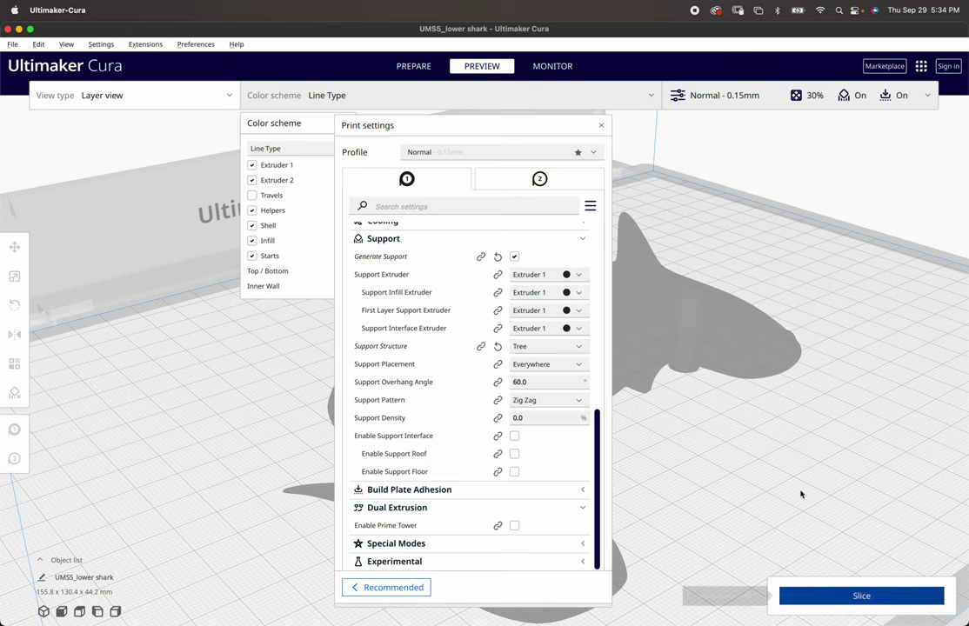
# Slice with Tree supports at Normal 0.15mm: 295 layers, 5 h 6 min, 33g, 4.20m
pyautogui.click(843, 598)
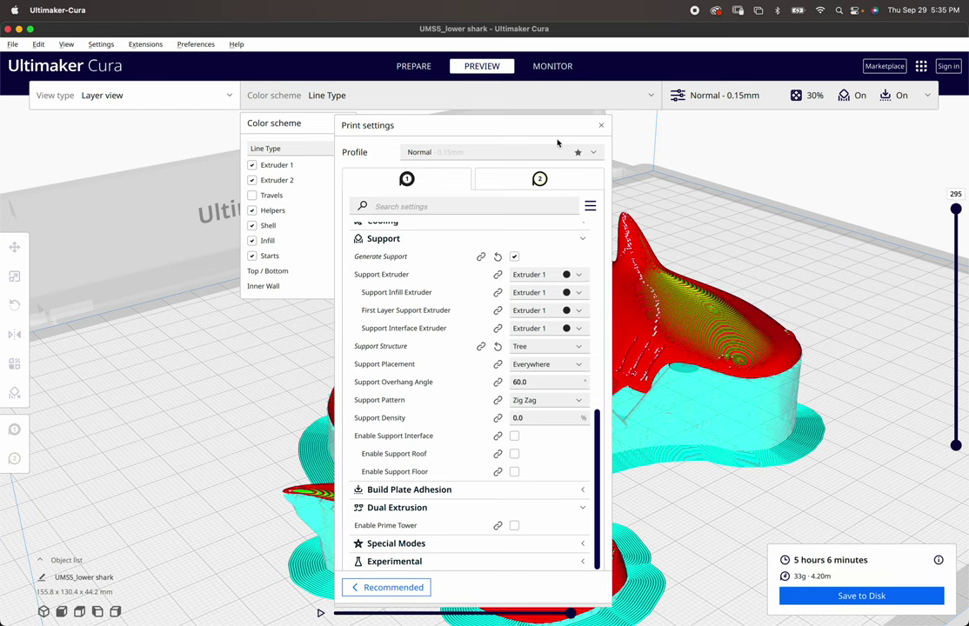
# Close the print settings and cut the layer preview down, viewing the sharks from above
pyautogui.click(601, 125)
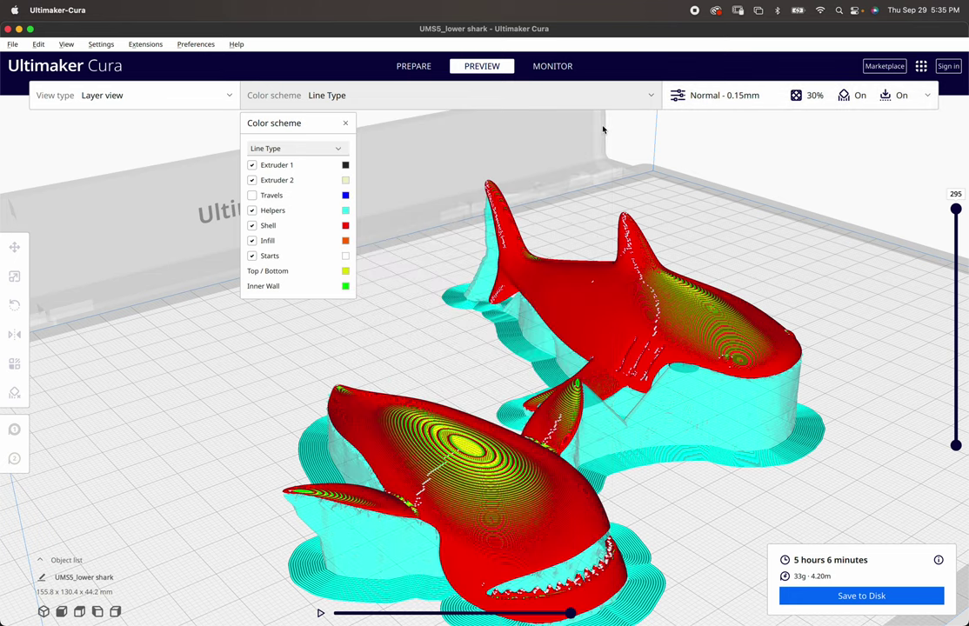
pyautogui.moveTo(726, 218); pyautogui.dragTo(766, 221, button='right')
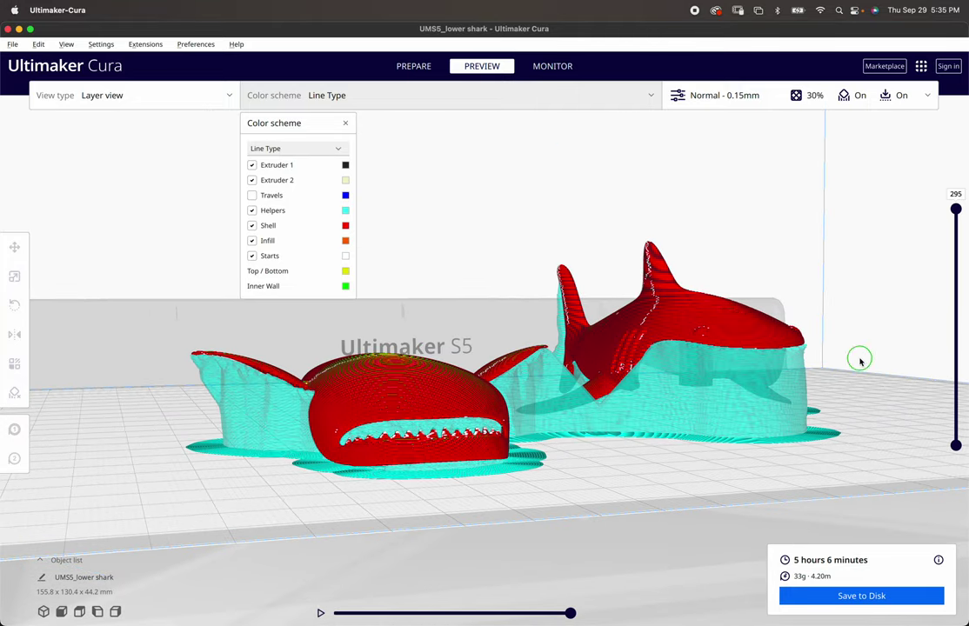
pyautogui.moveTo(861, 359); pyautogui.dragTo(717, 363, button='right')
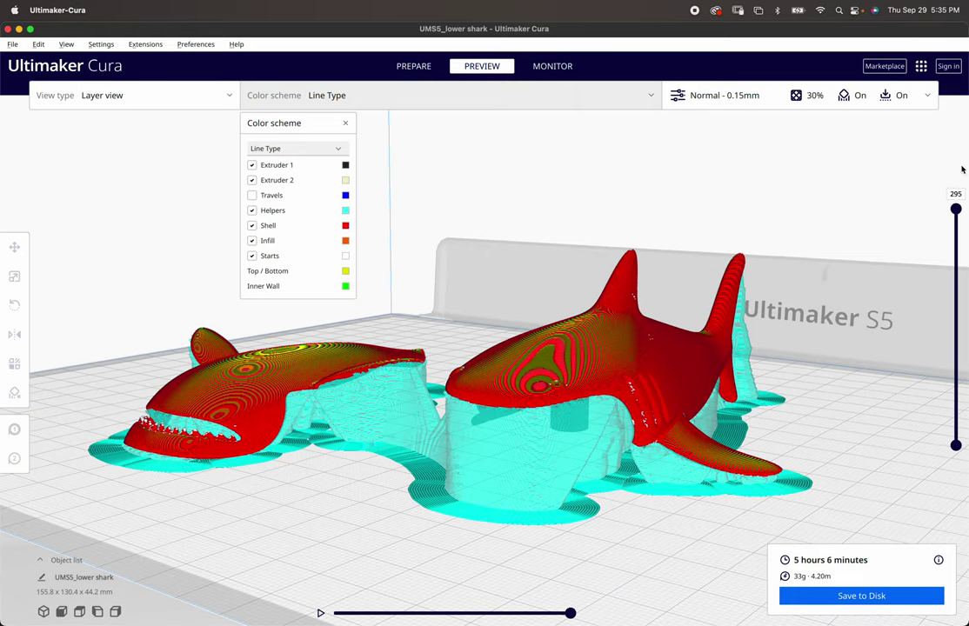
pyautogui.moveTo(955, 209); pyautogui.dragTo(923, 374)
pyautogui.moveTo(454, 268); pyautogui.dragTo(534, 365, button='right')
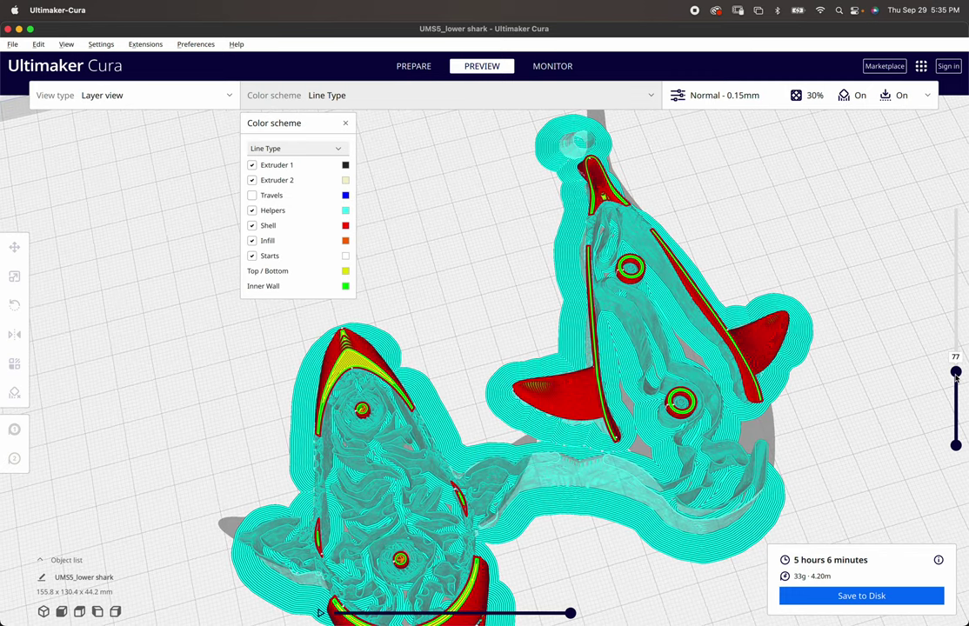
# Preview only the sharks' lower layers, tilt the view, then restore all 295 layers
pyautogui.moveTo(957, 383); pyautogui.dragTo(901, 396)
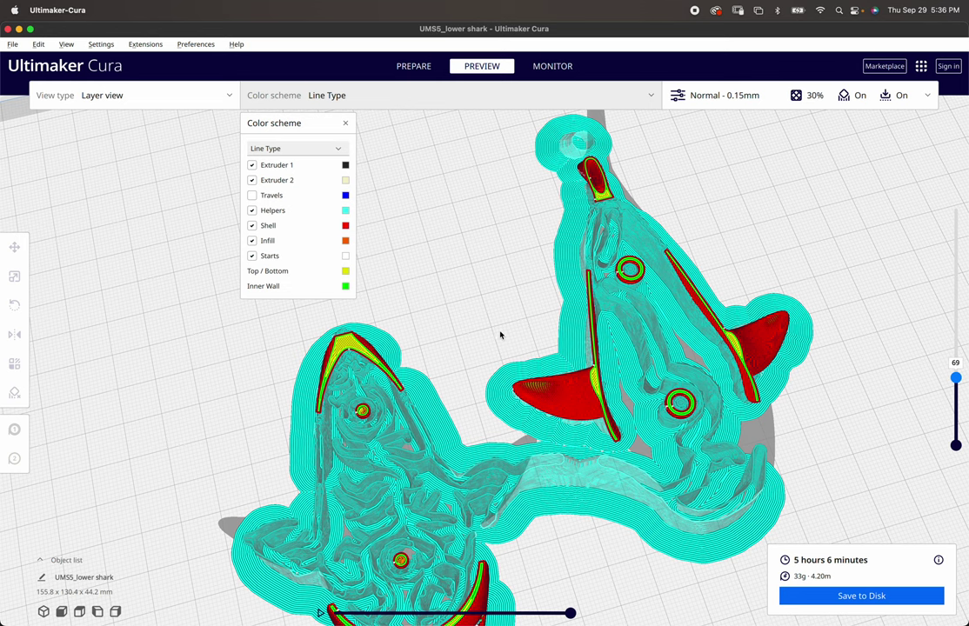
pyautogui.scroll(-3, 454, 252)
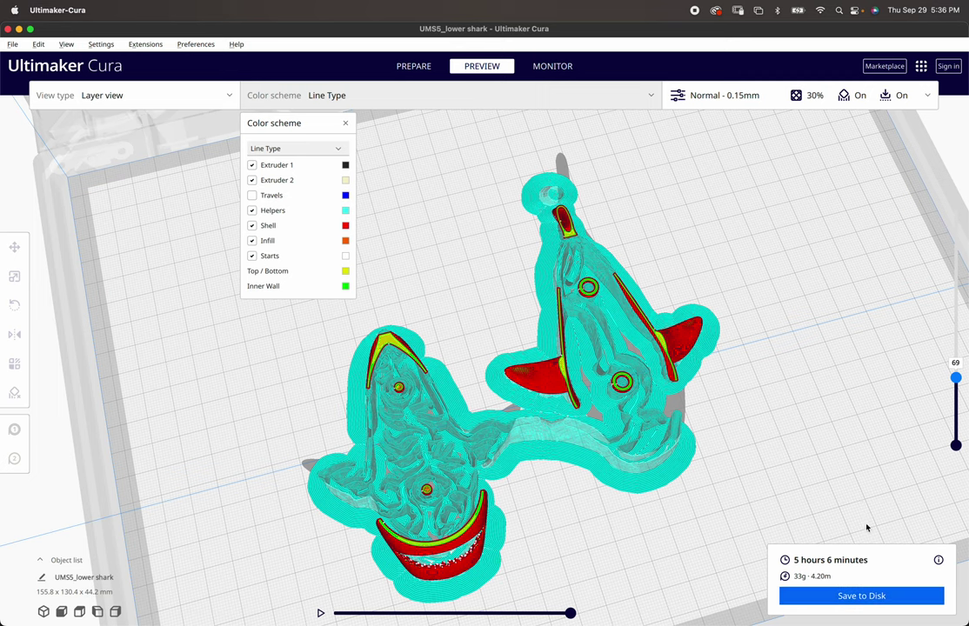
pyautogui.moveTo(757, 461); pyautogui.dragTo(794, 385, button='right')
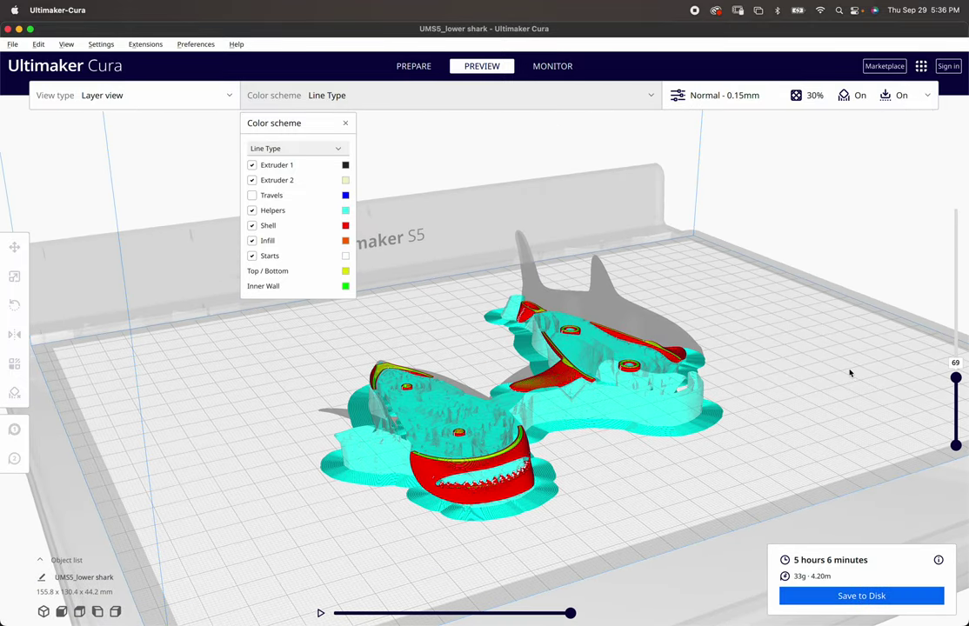
pyautogui.moveTo(955, 373); pyautogui.dragTo(936, 200)
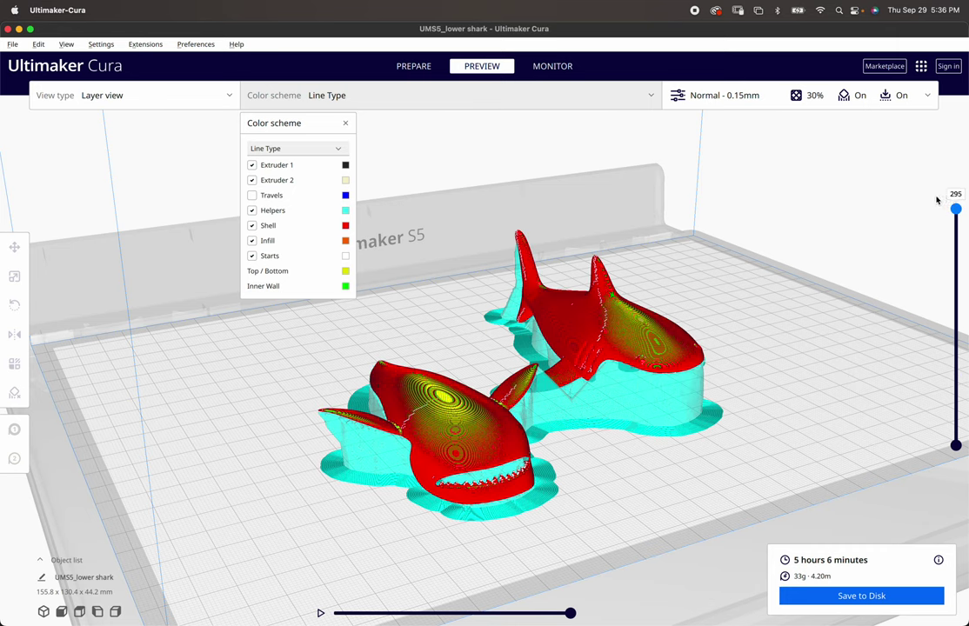